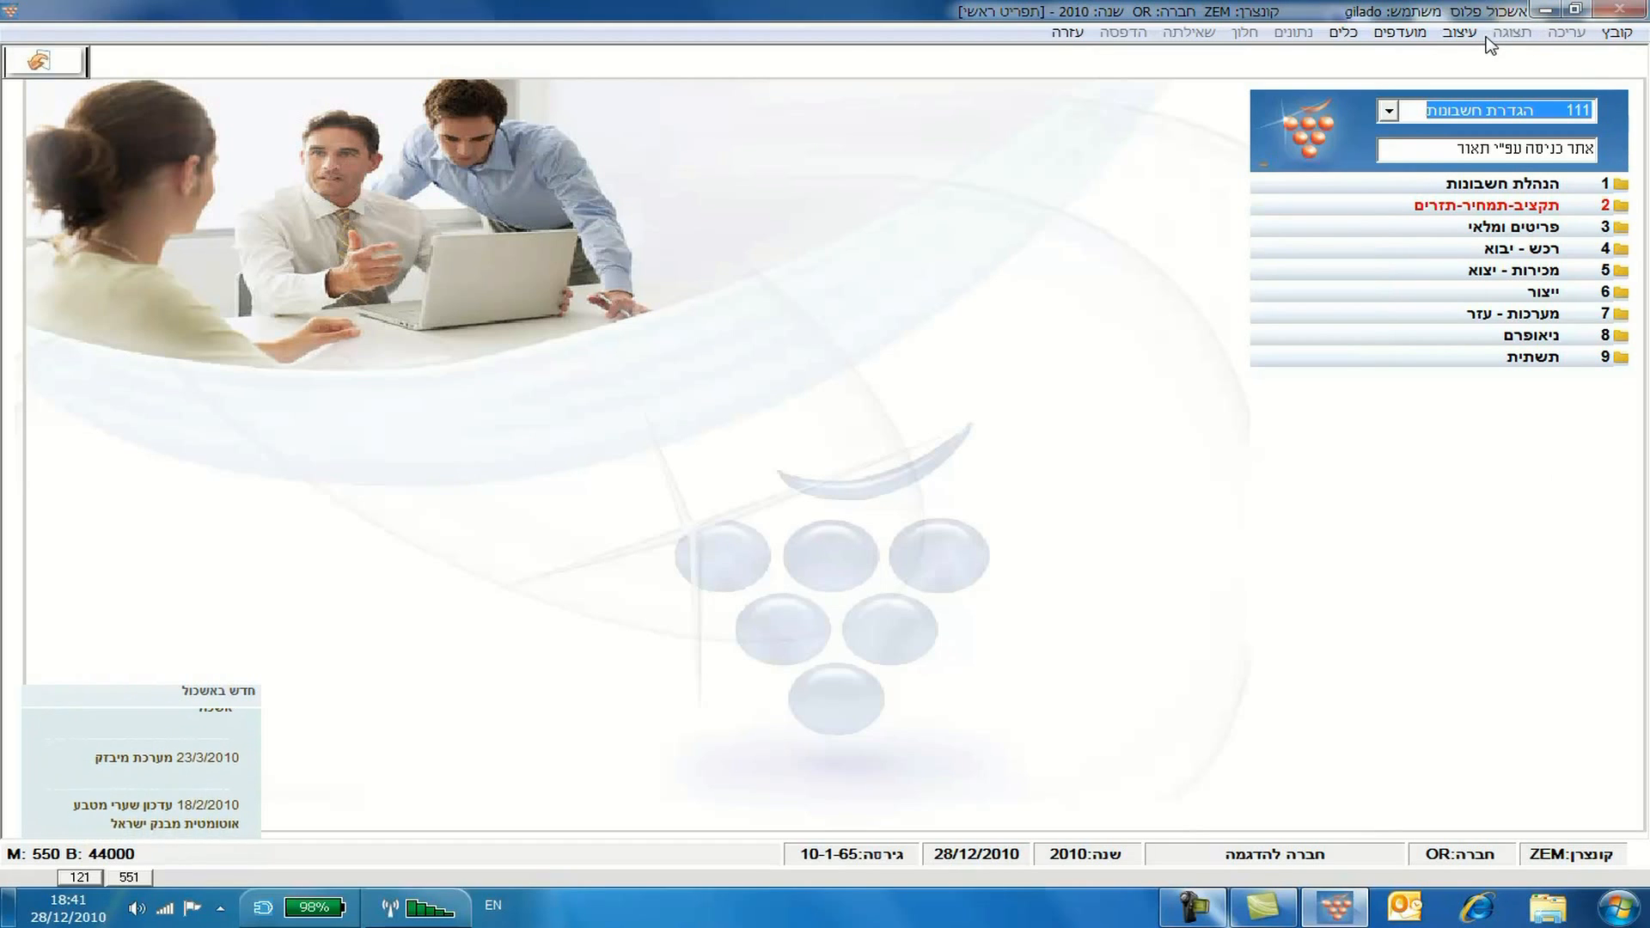
Open the workstation settings, view the design options and the menu background picture chooser, and close without changing anything.
click(1343, 32)
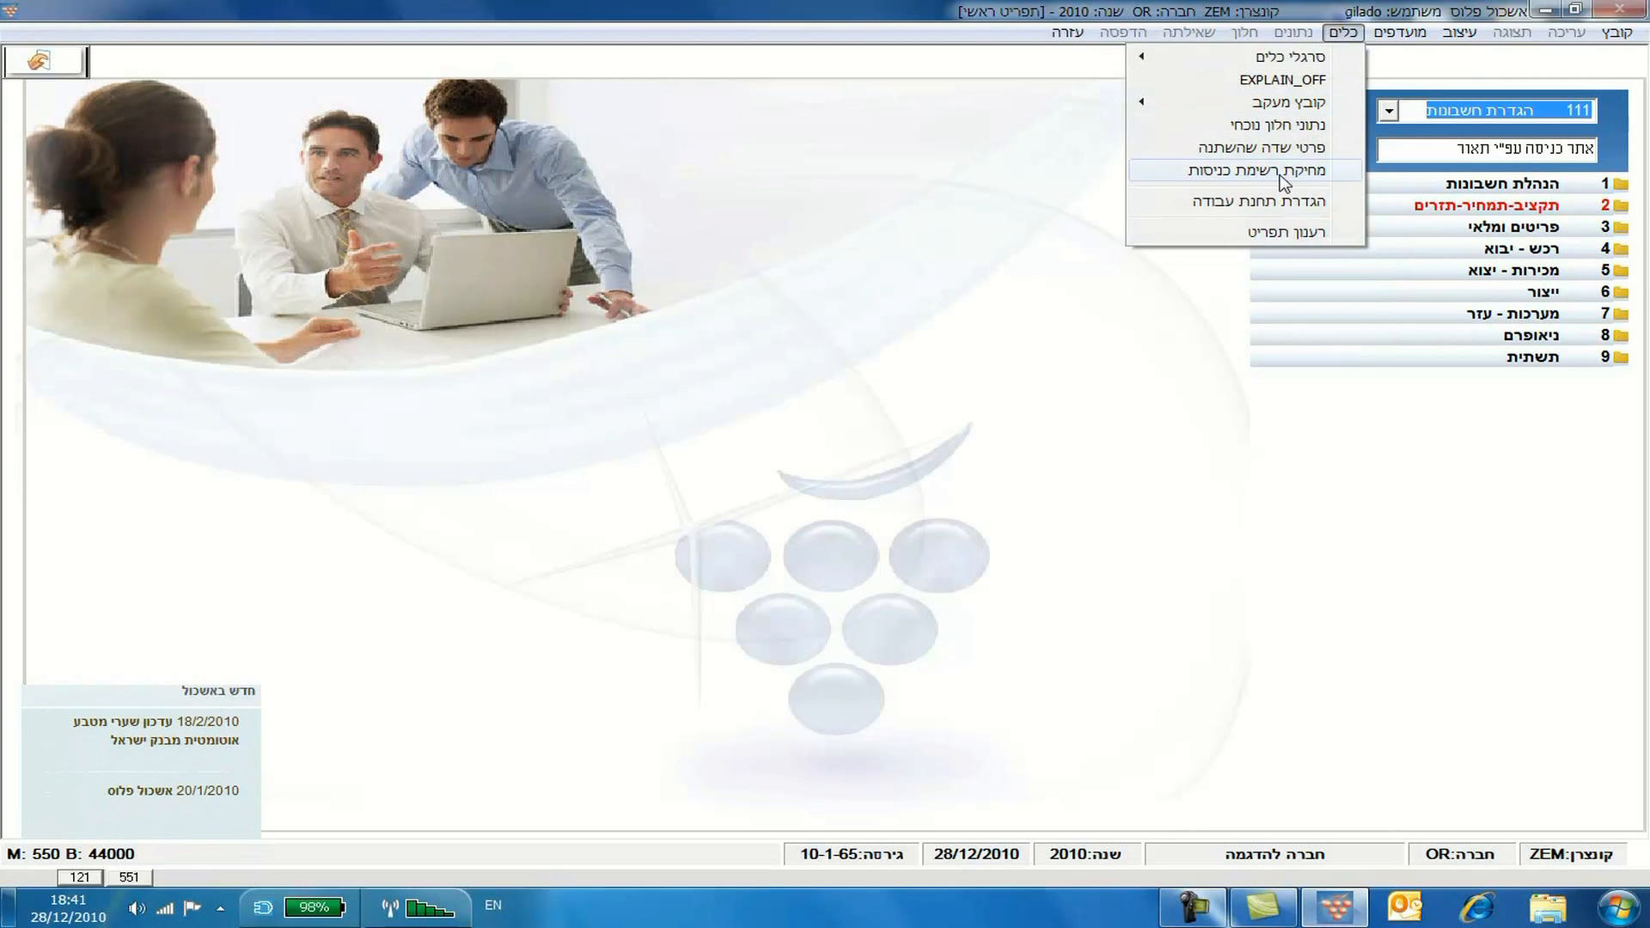
click(1281, 204)
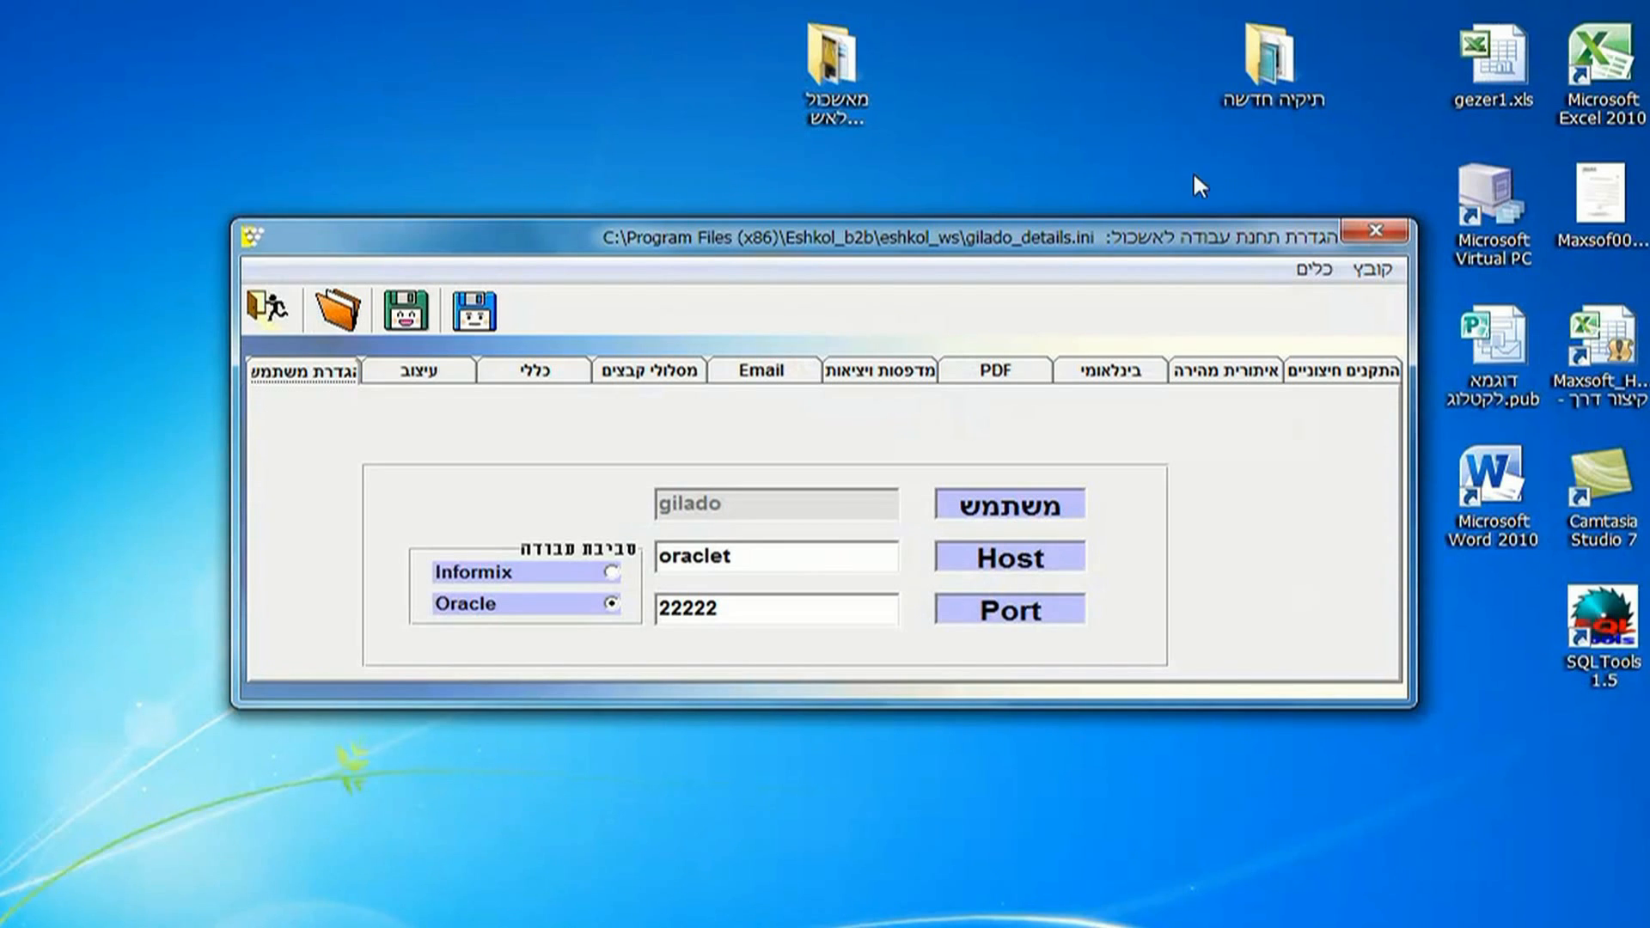
click(425, 374)
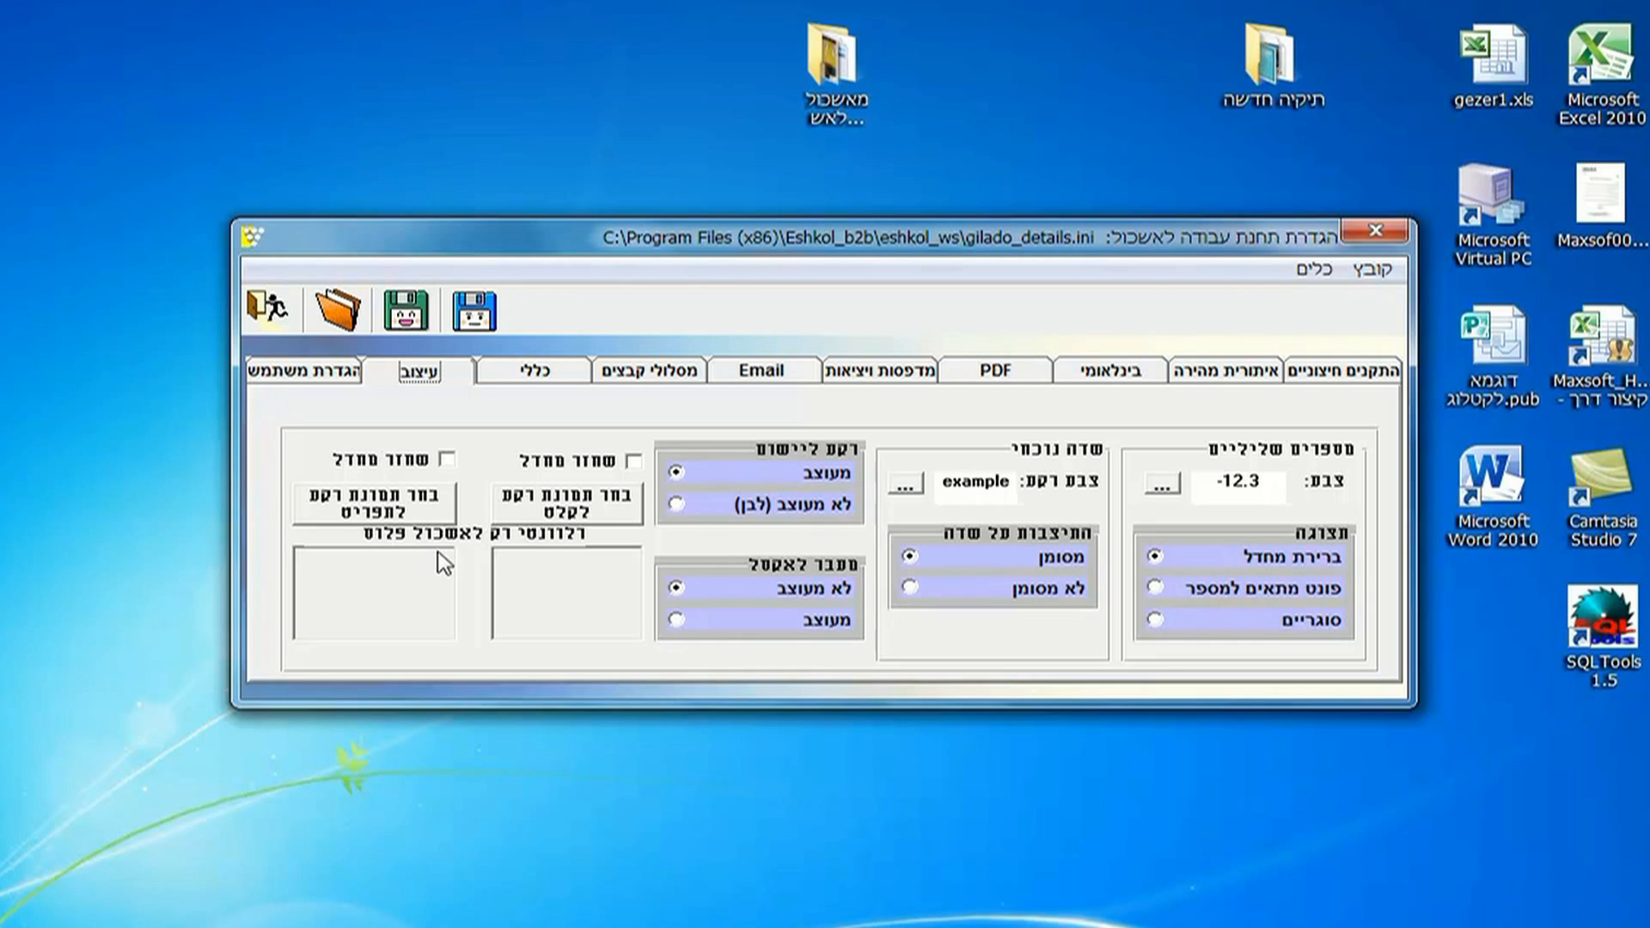
click(418, 513)
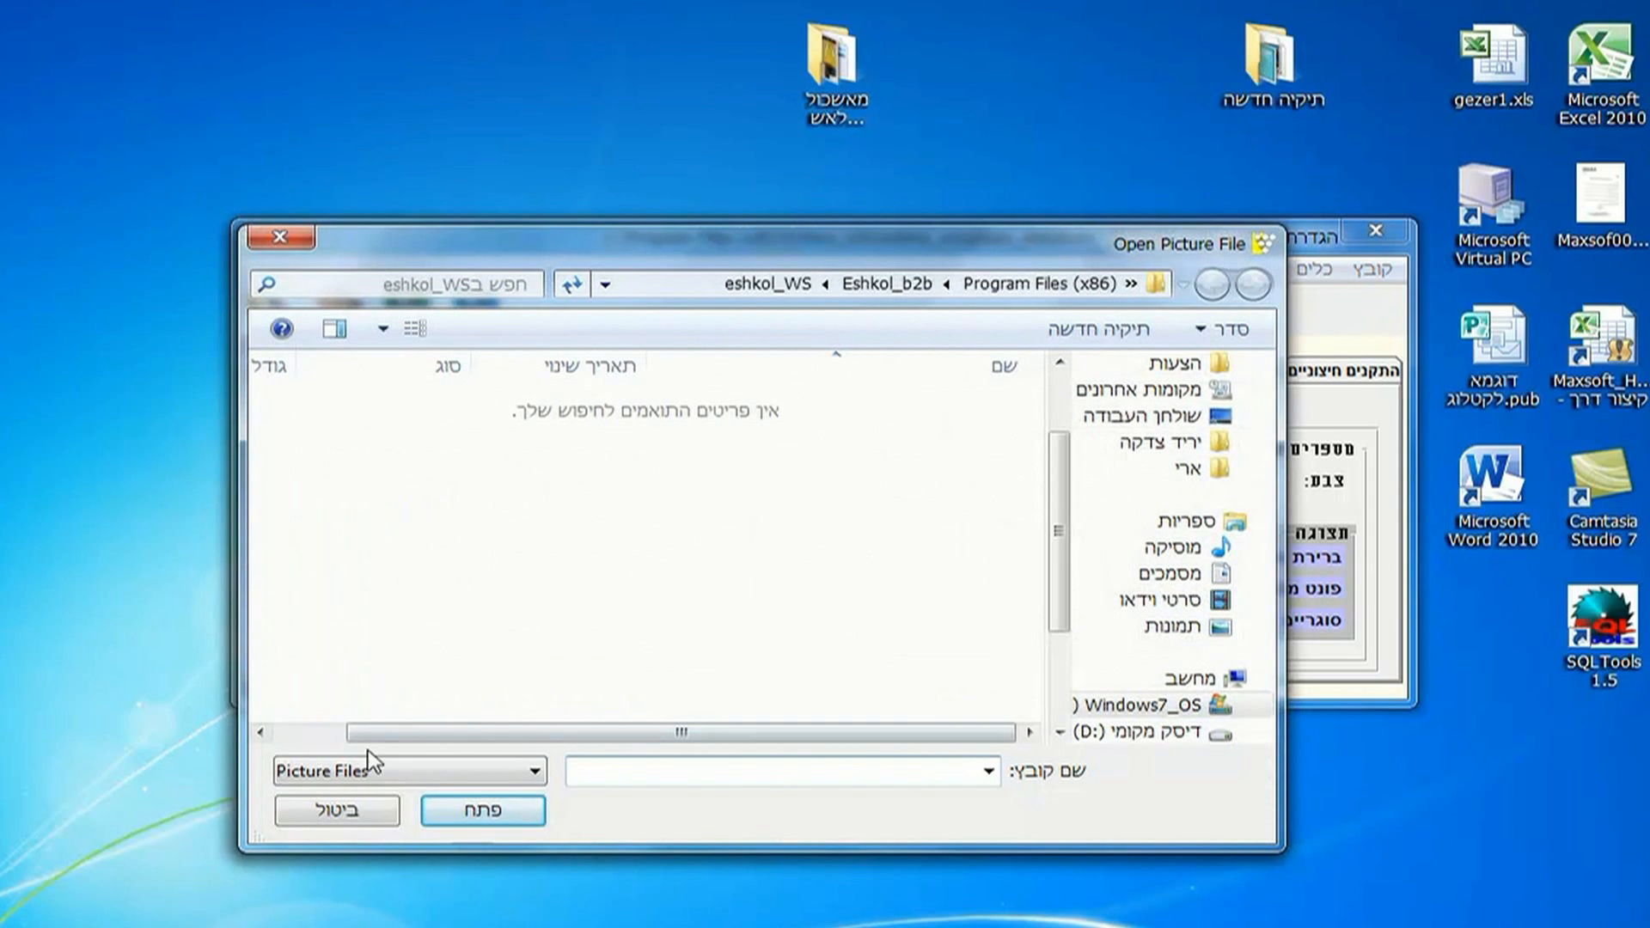
click(348, 811)
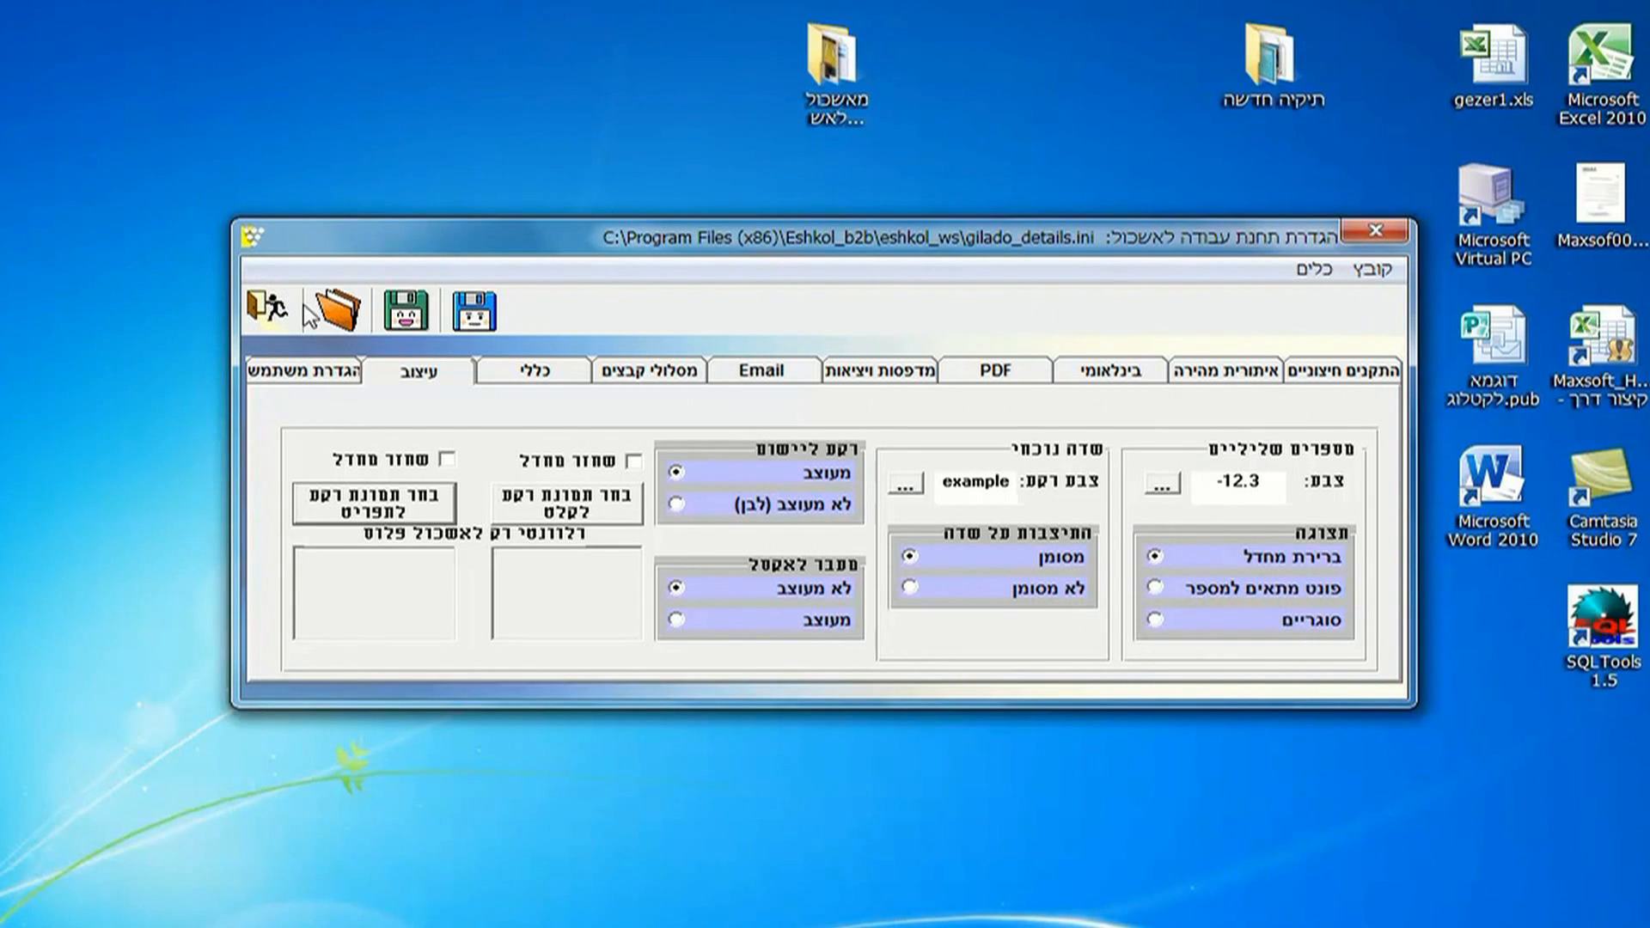
click(277, 308)
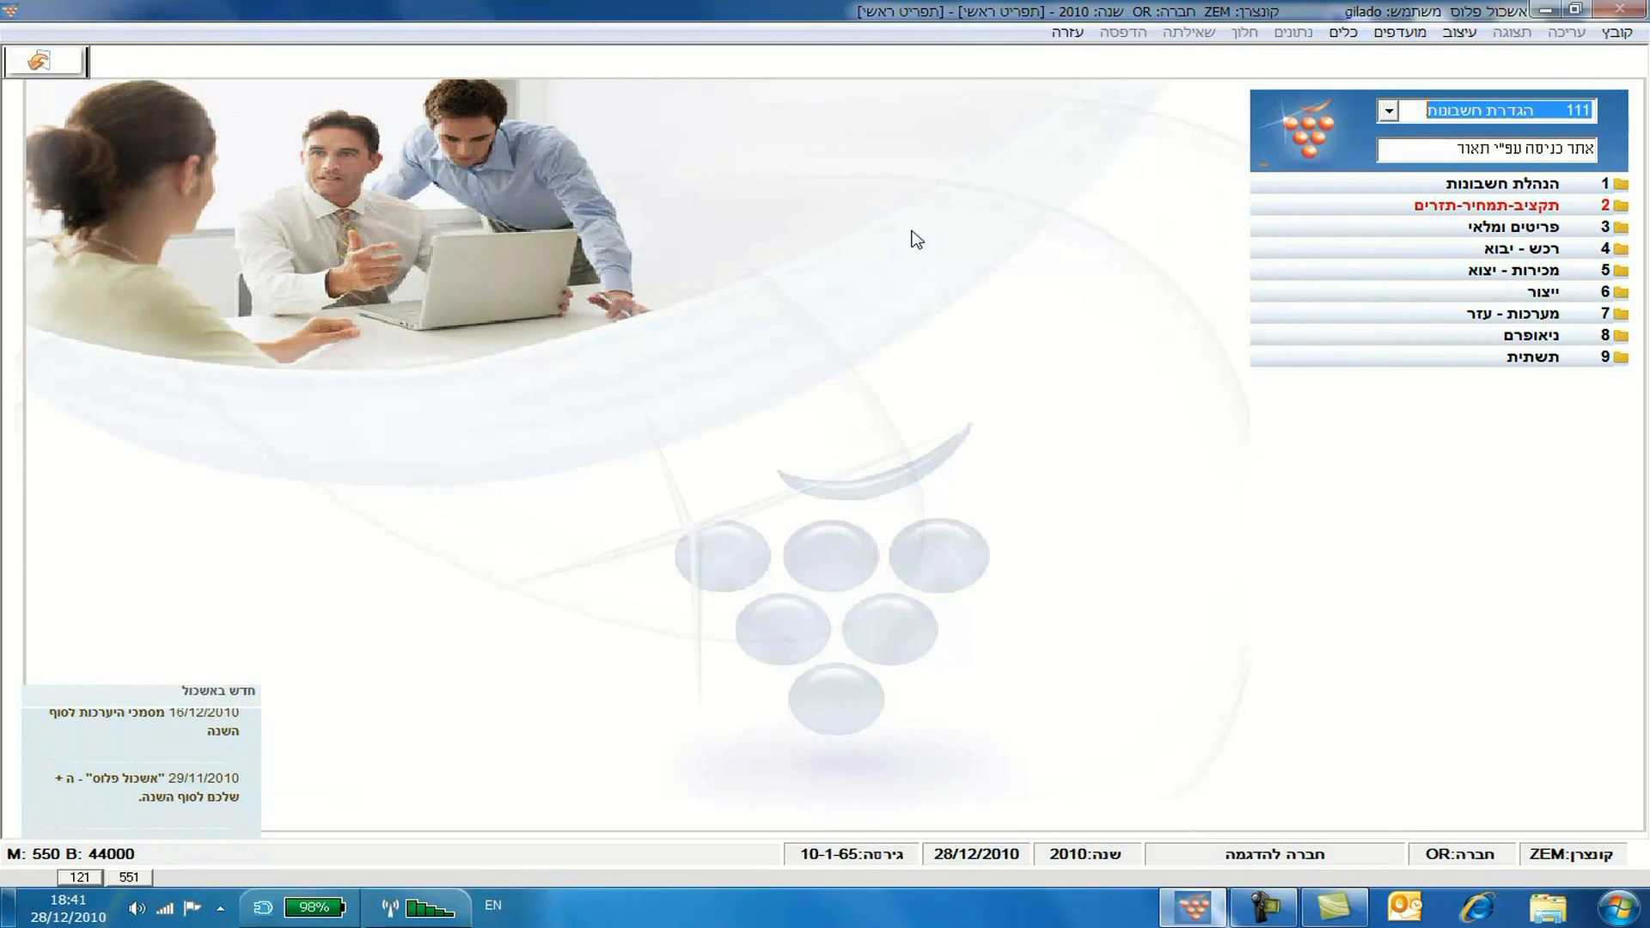
View the font formatting options from the main screen and leave them without changes.
click(1465, 36)
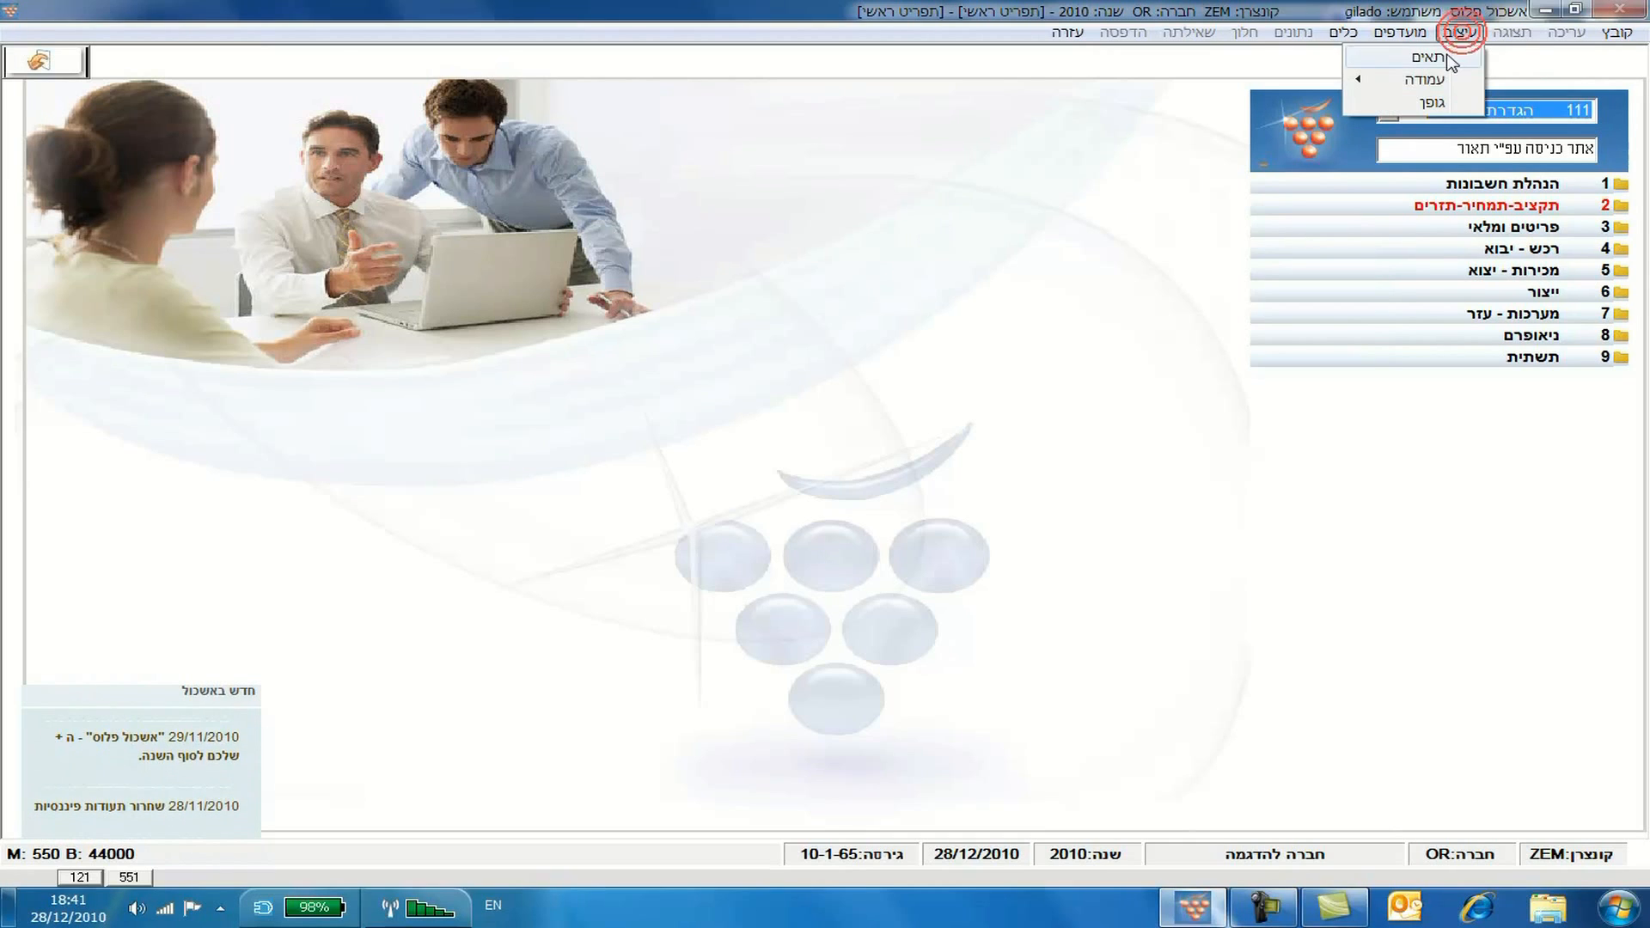
click(1427, 104)
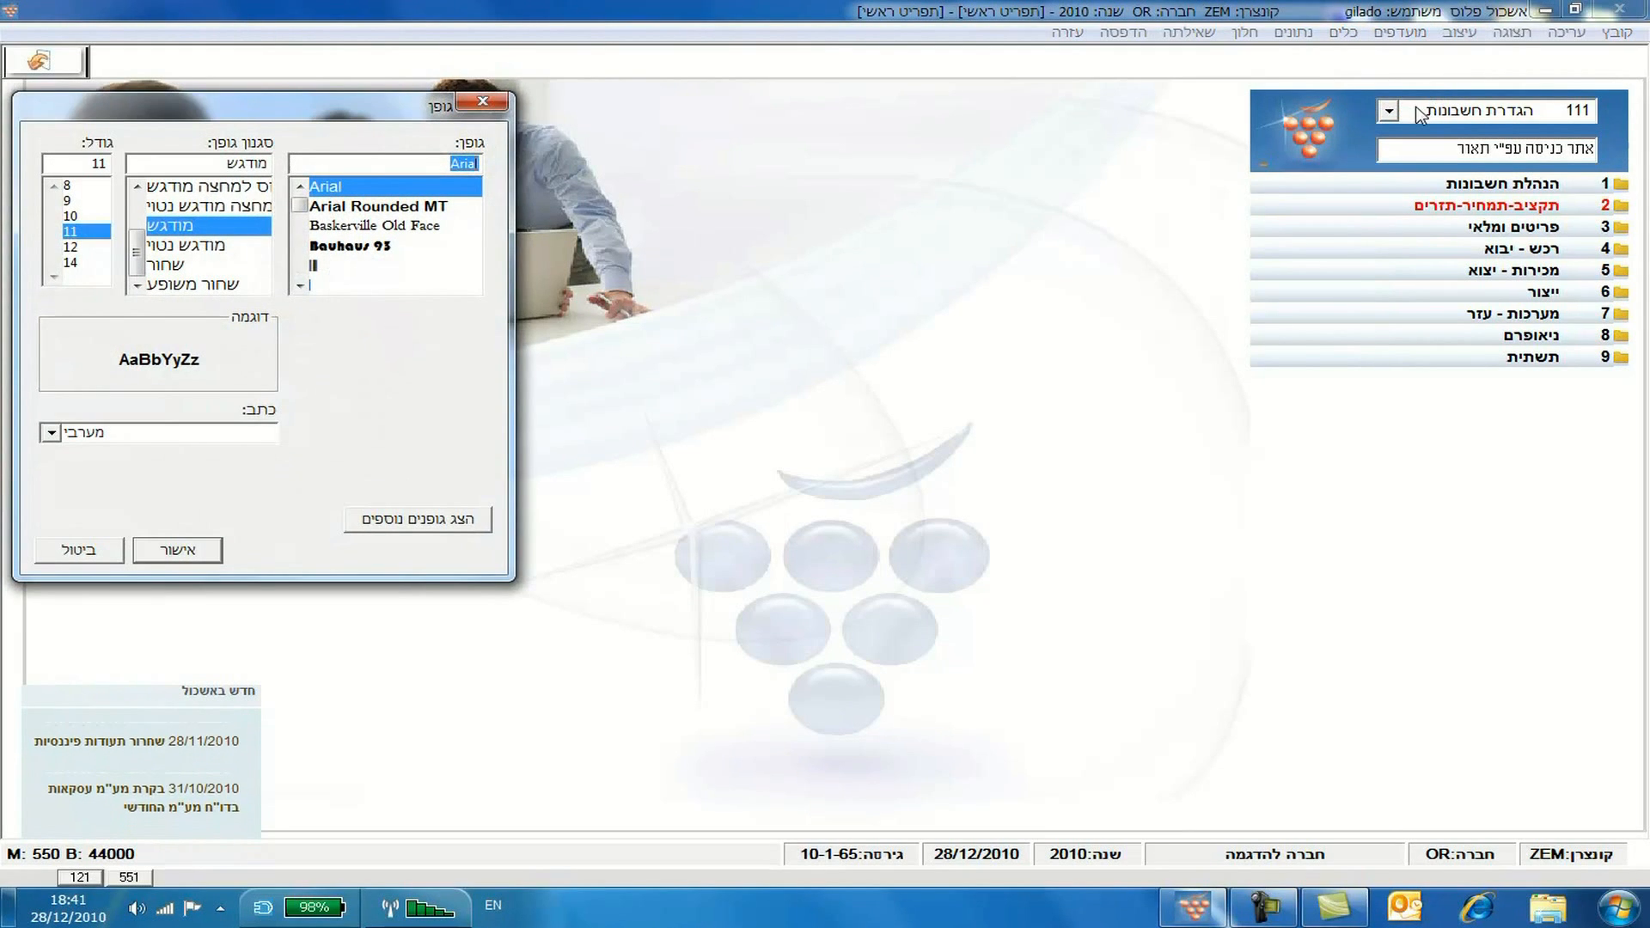
click(68, 554)
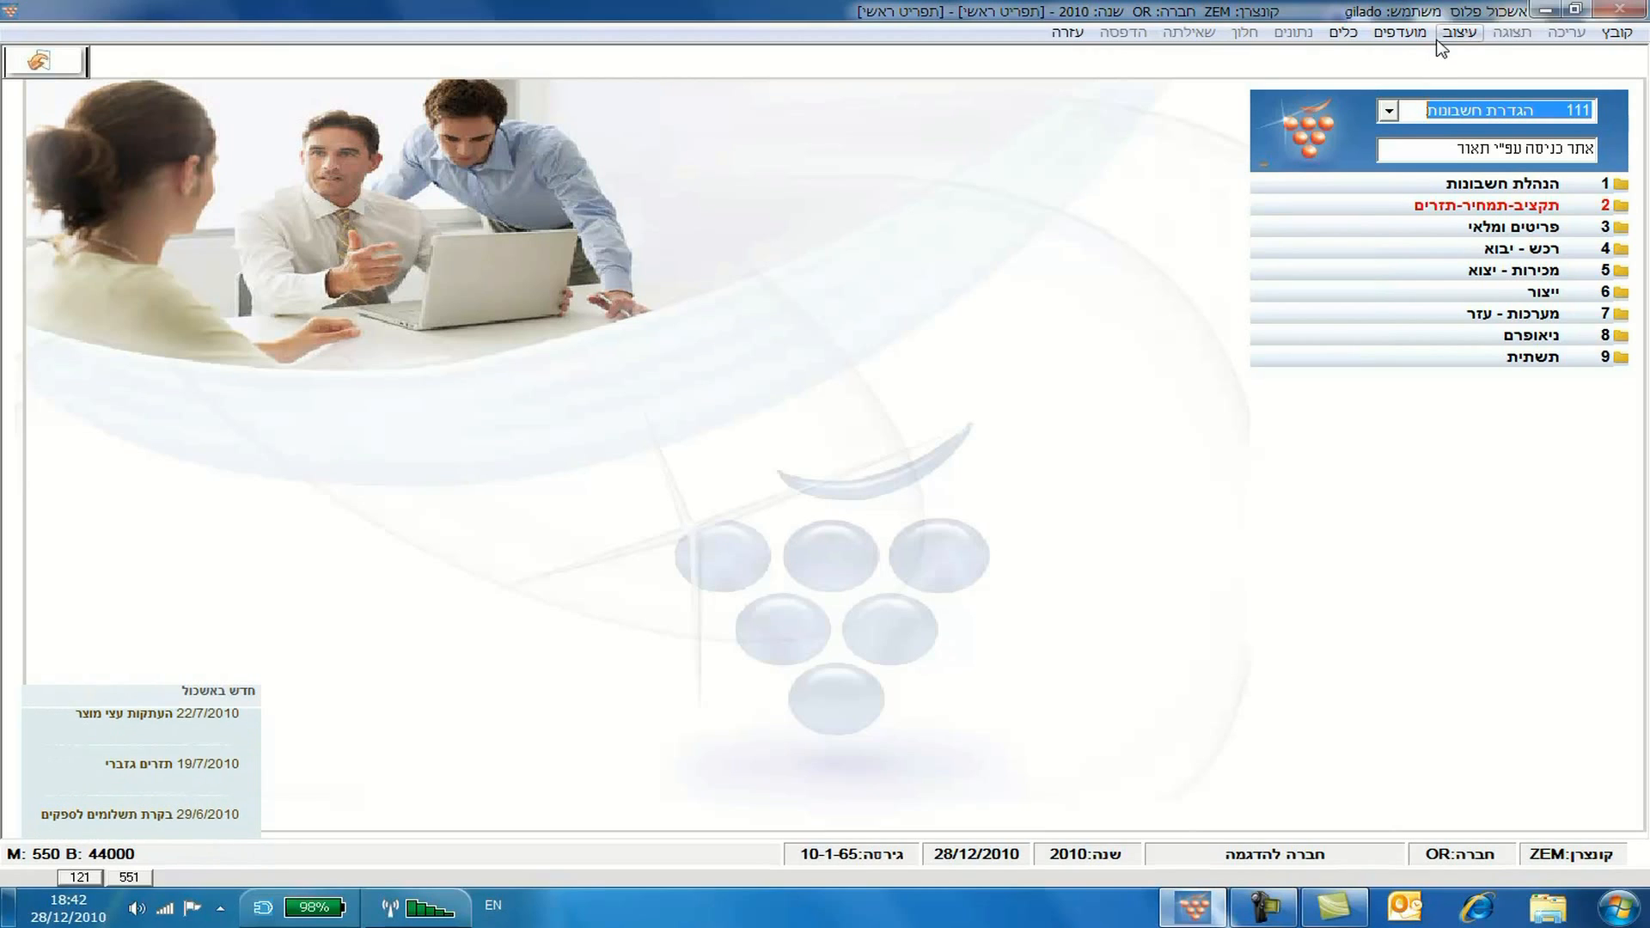
Open the journal entry input screen (121, קלט פקודות יומן) from the favorites and return to the main menu.
click(1400, 32)
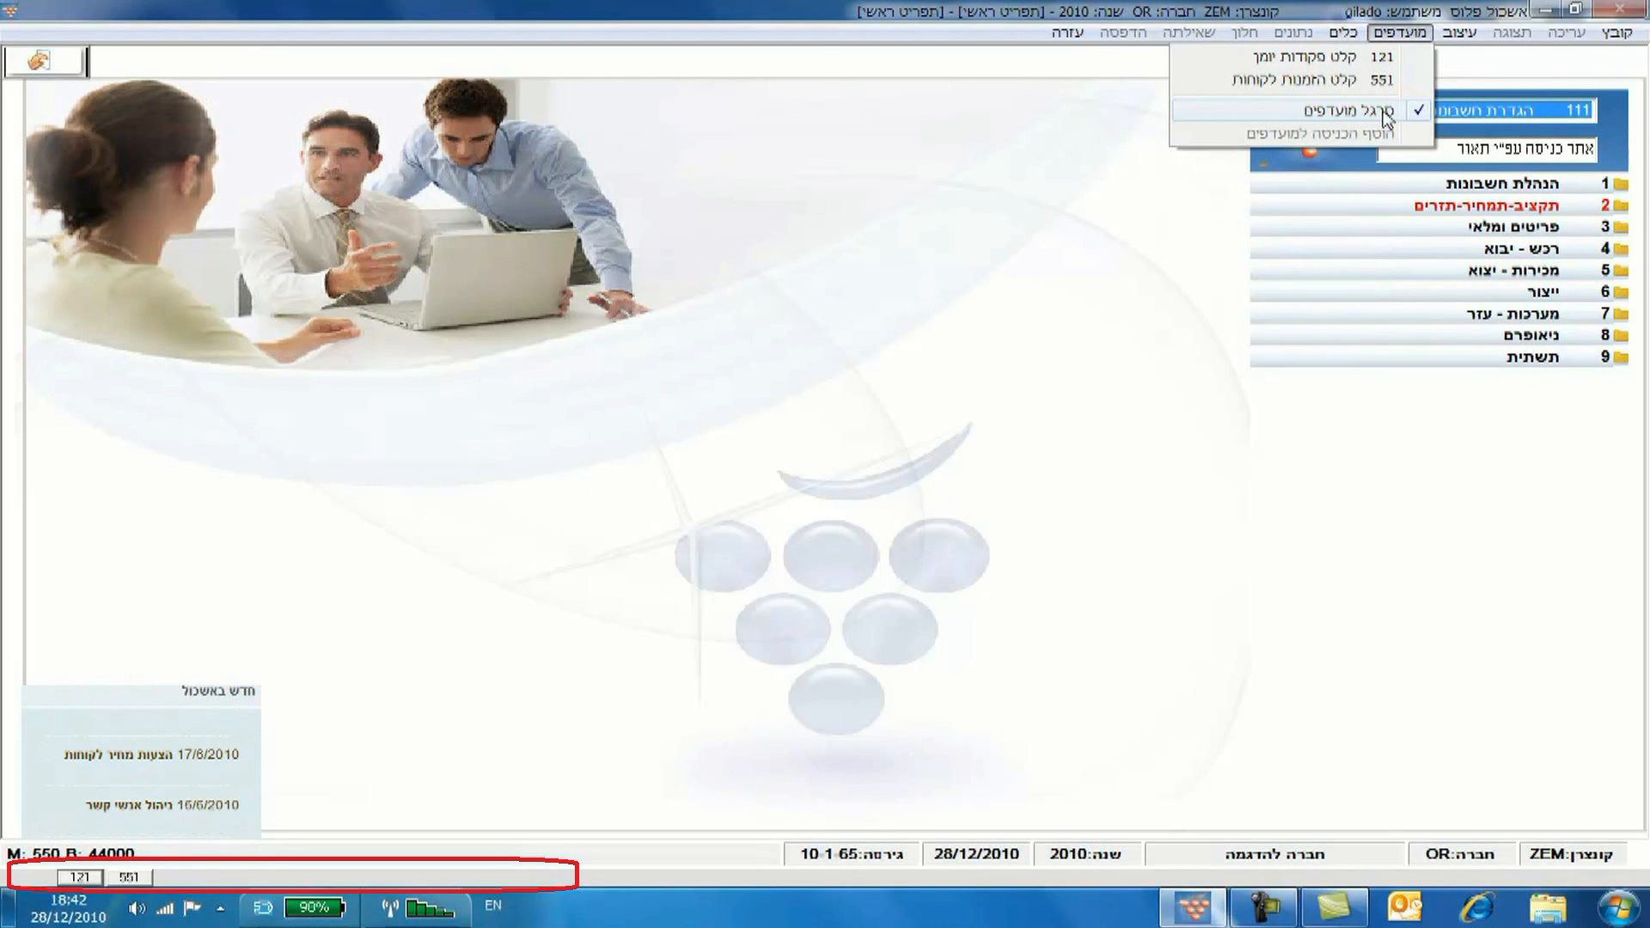
click(1376, 56)
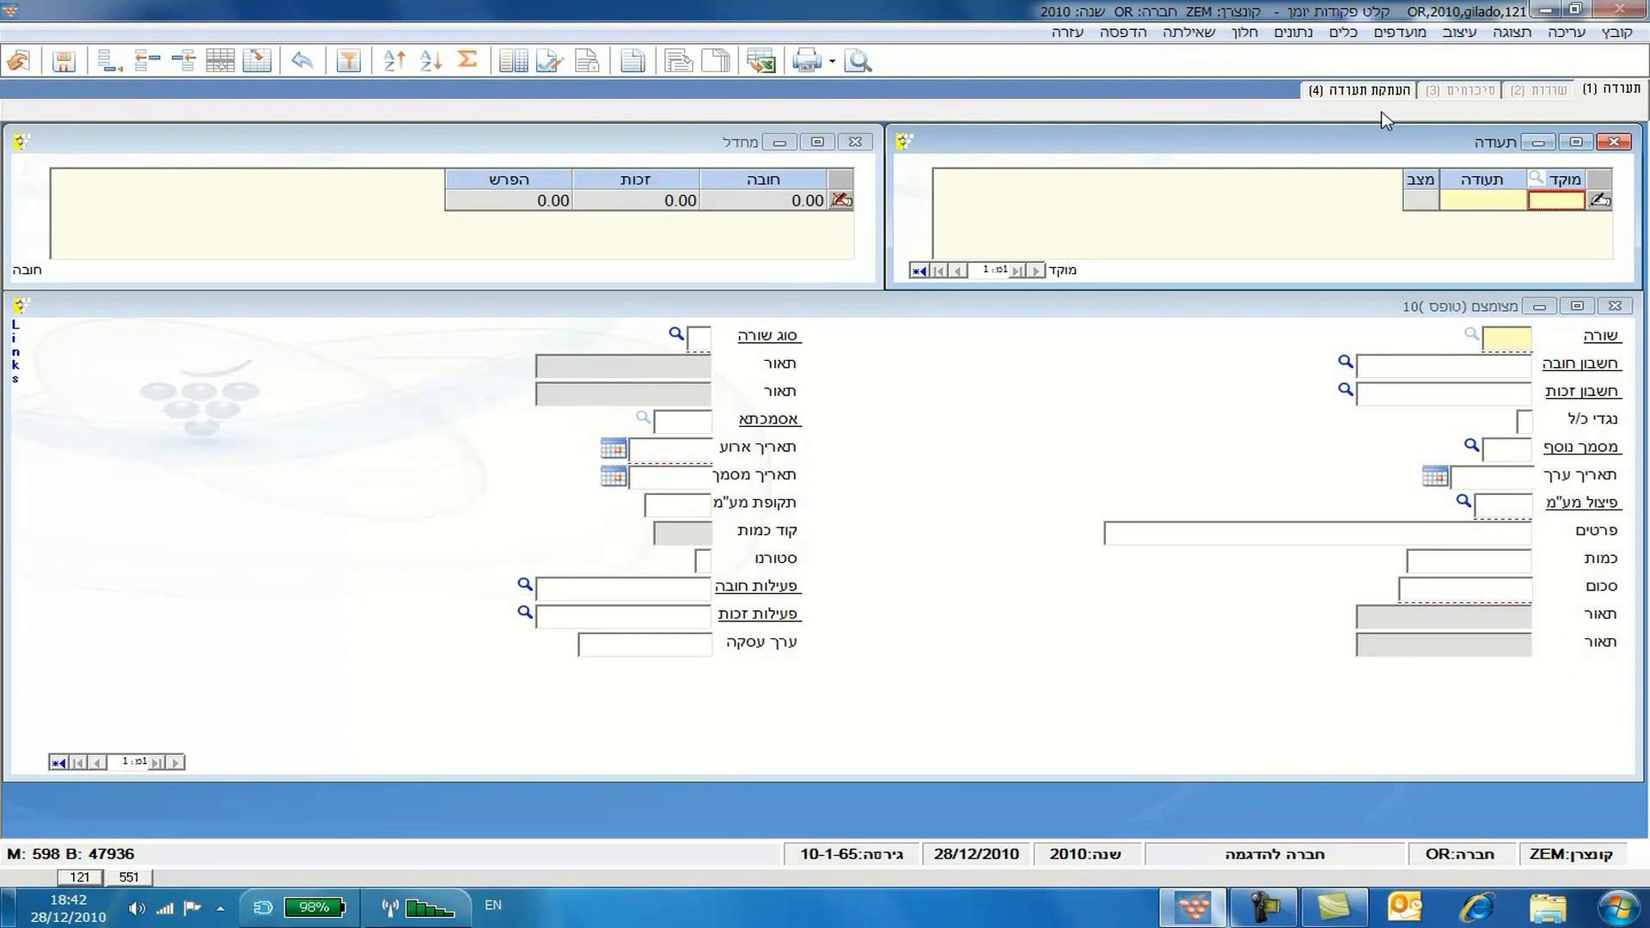
click(22, 63)
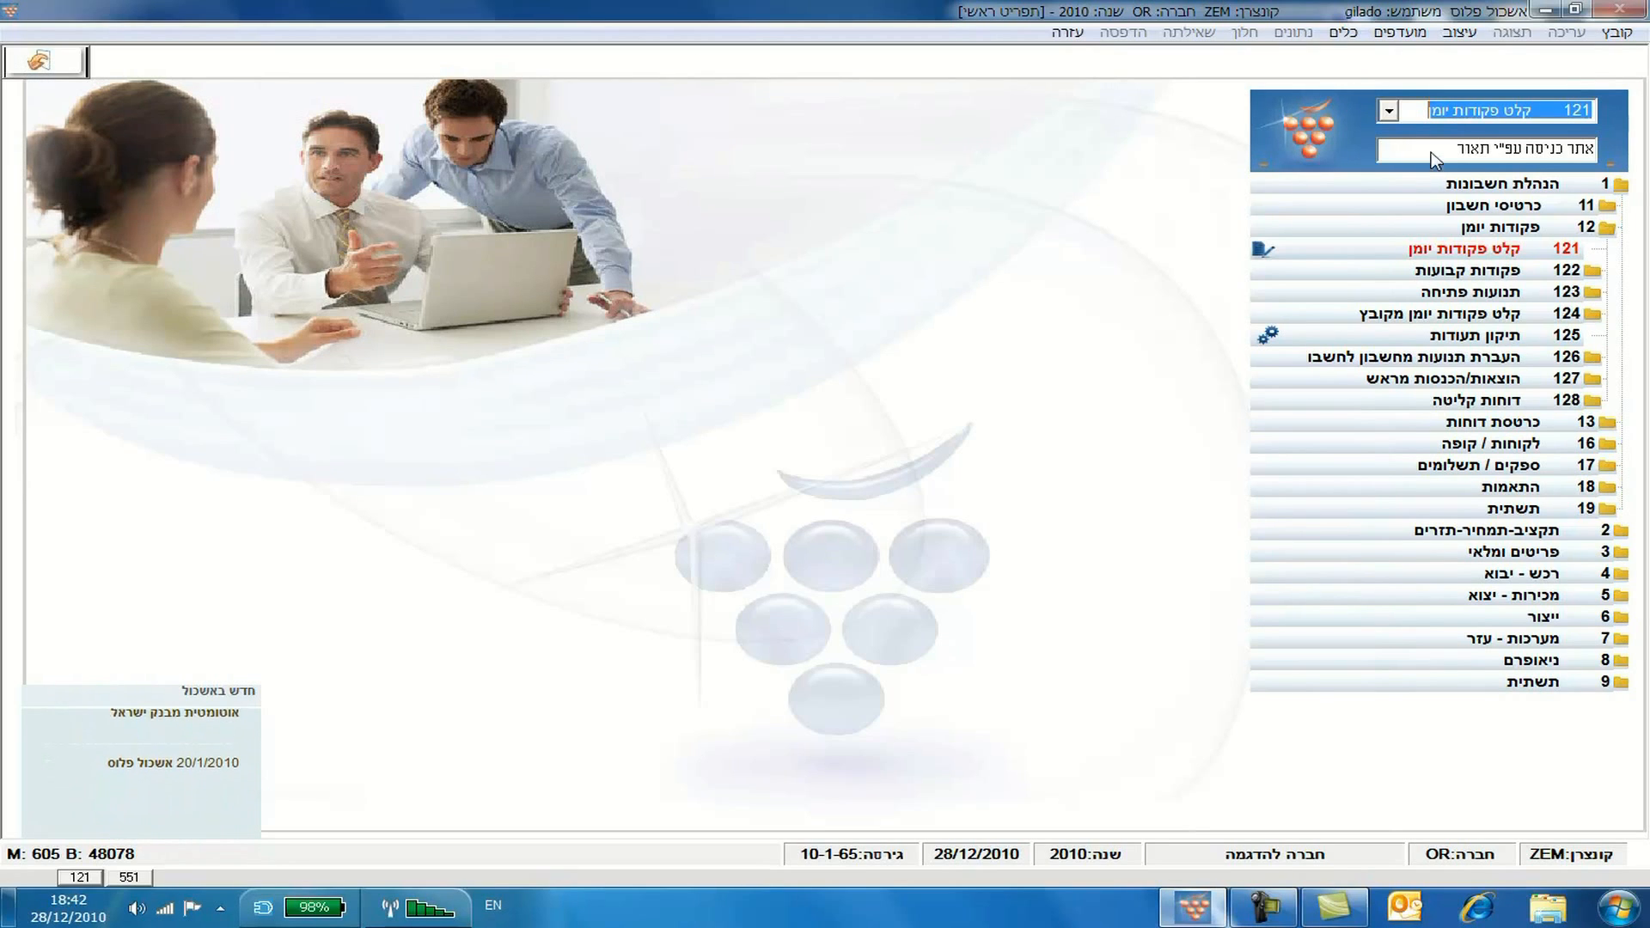
Expand report group 13 and its ledgers group 132, and add the financial ledger entry 1321 (כרטסת פיננסית) to the favorites.
click(1620, 184)
click(1620, 184)
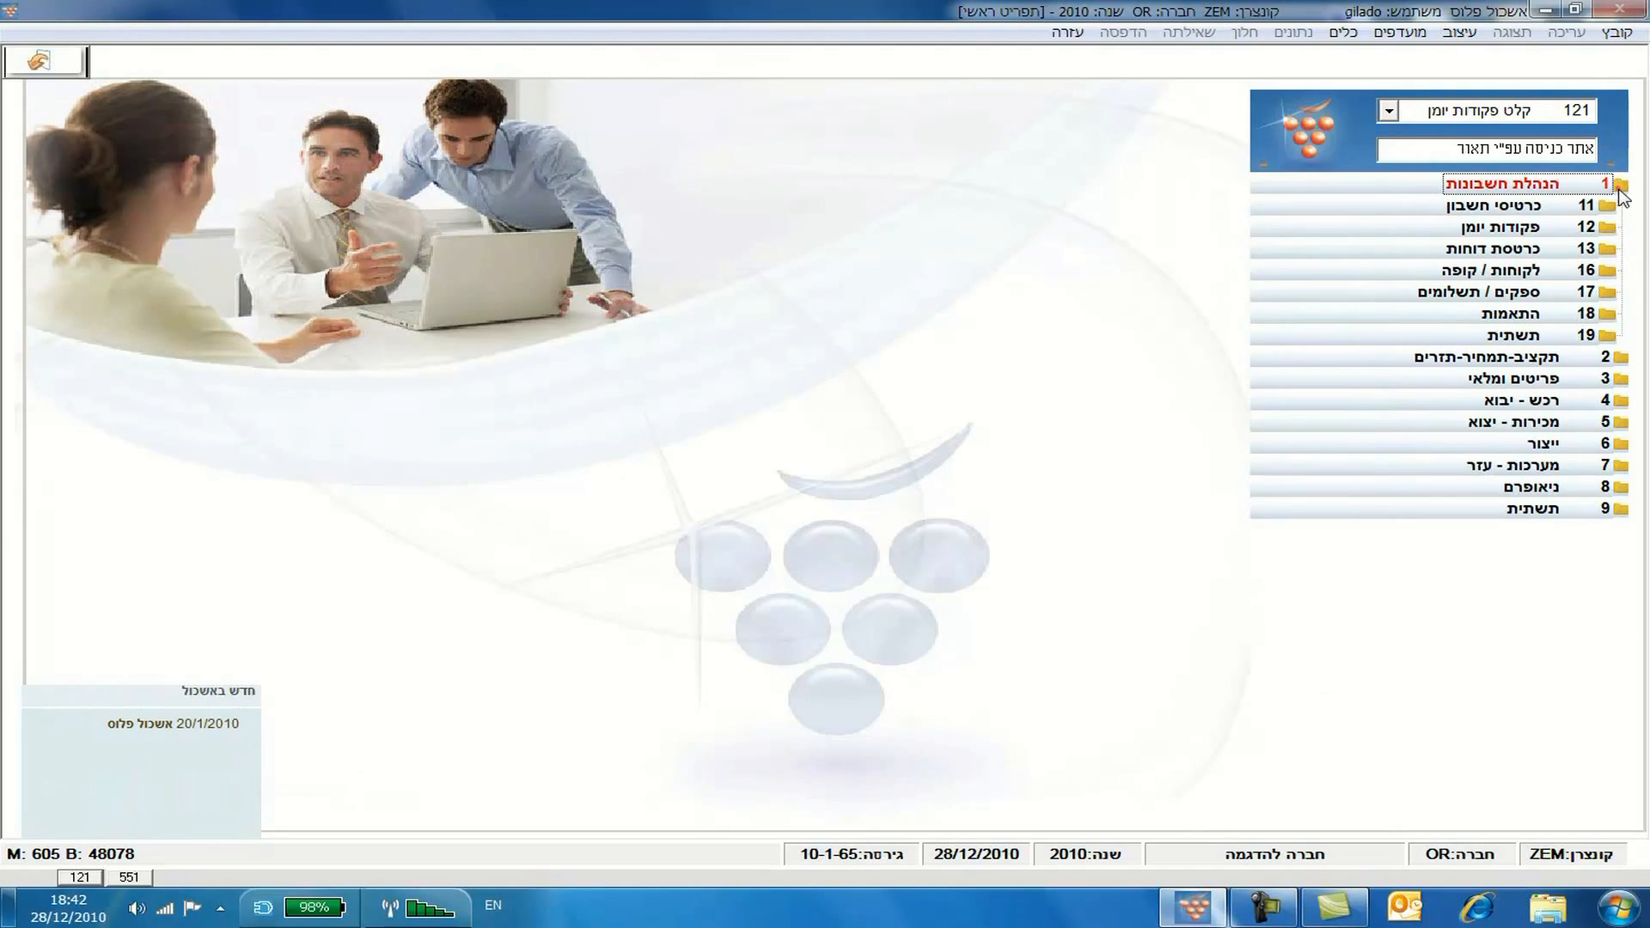
click(1602, 249)
click(1593, 292)
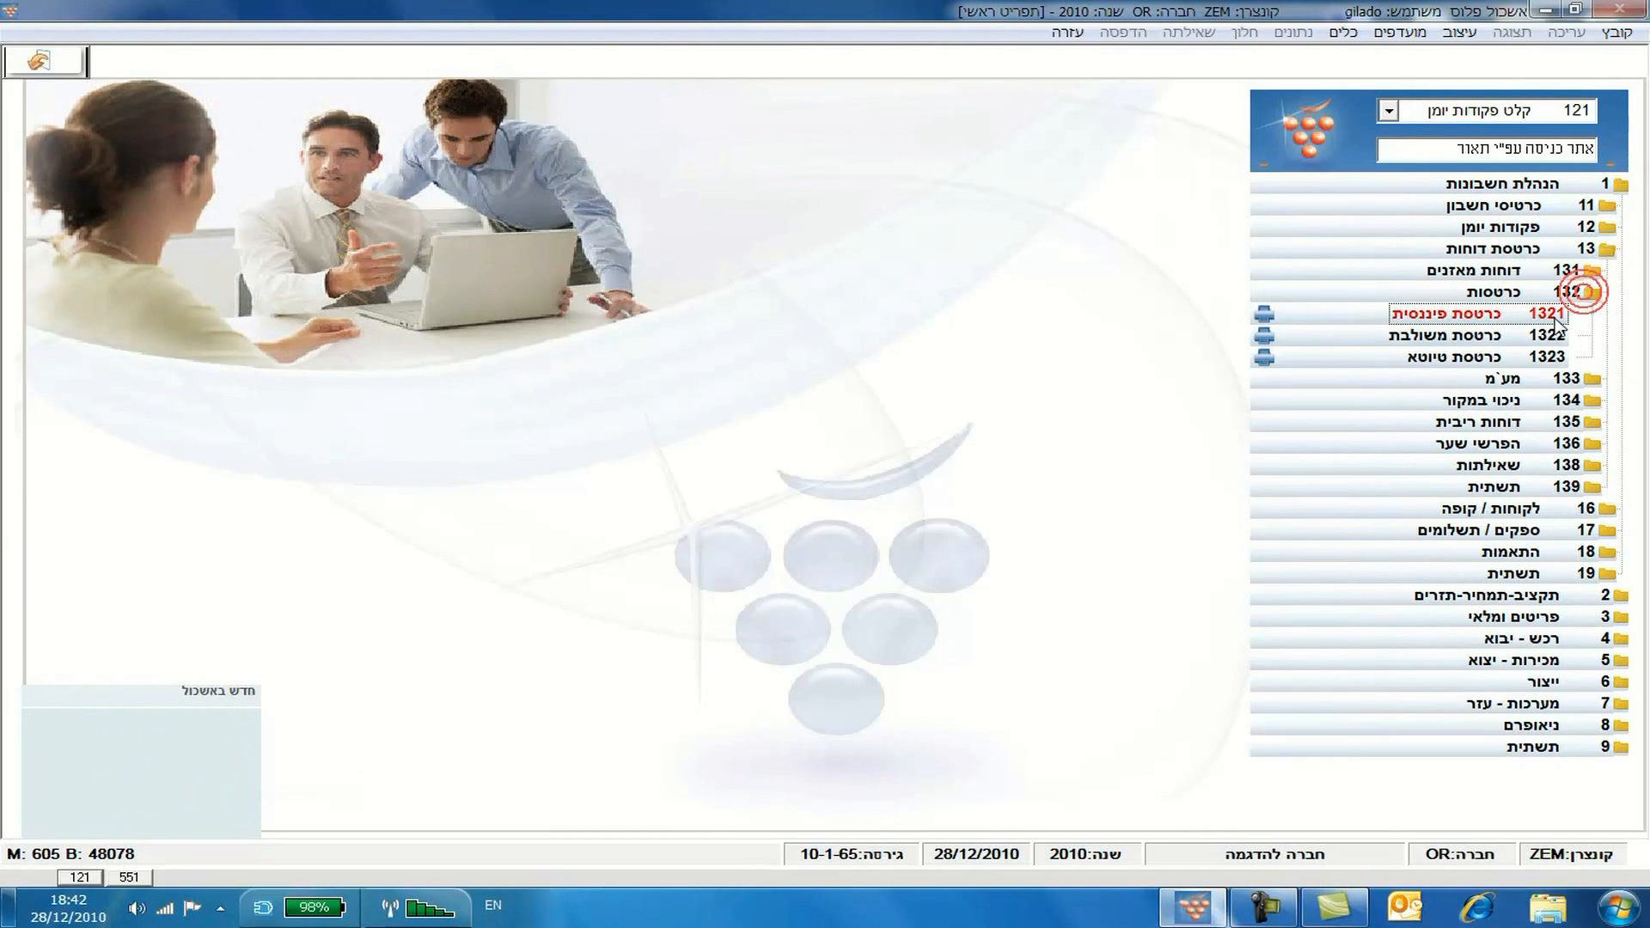
right_click(1551, 320)
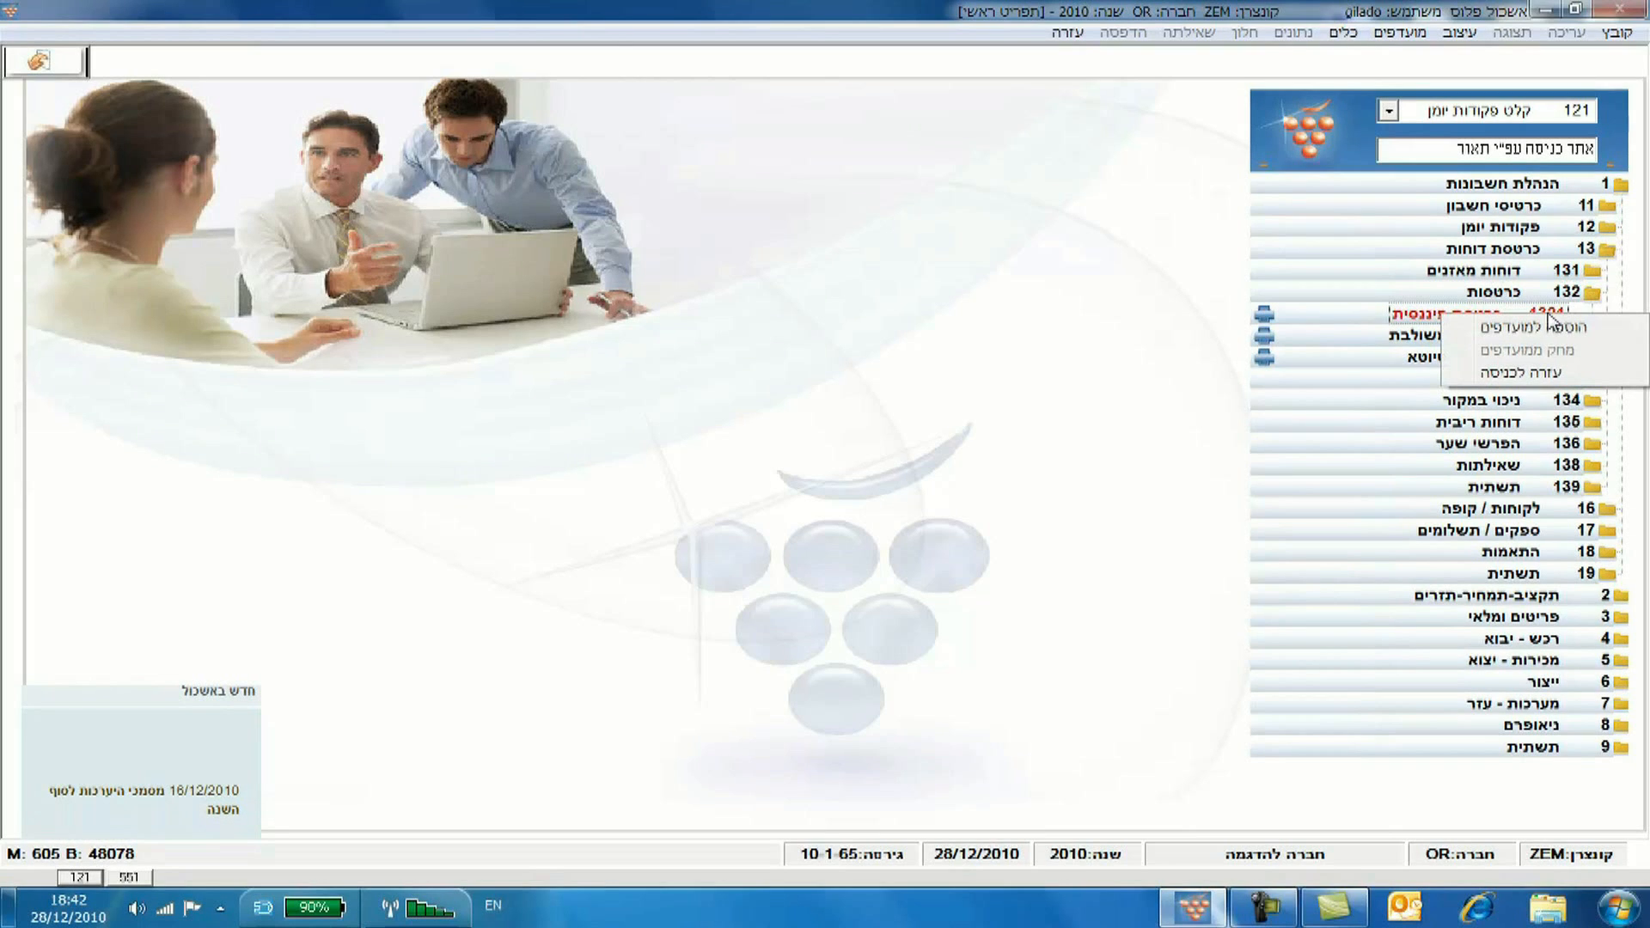
click(1546, 330)
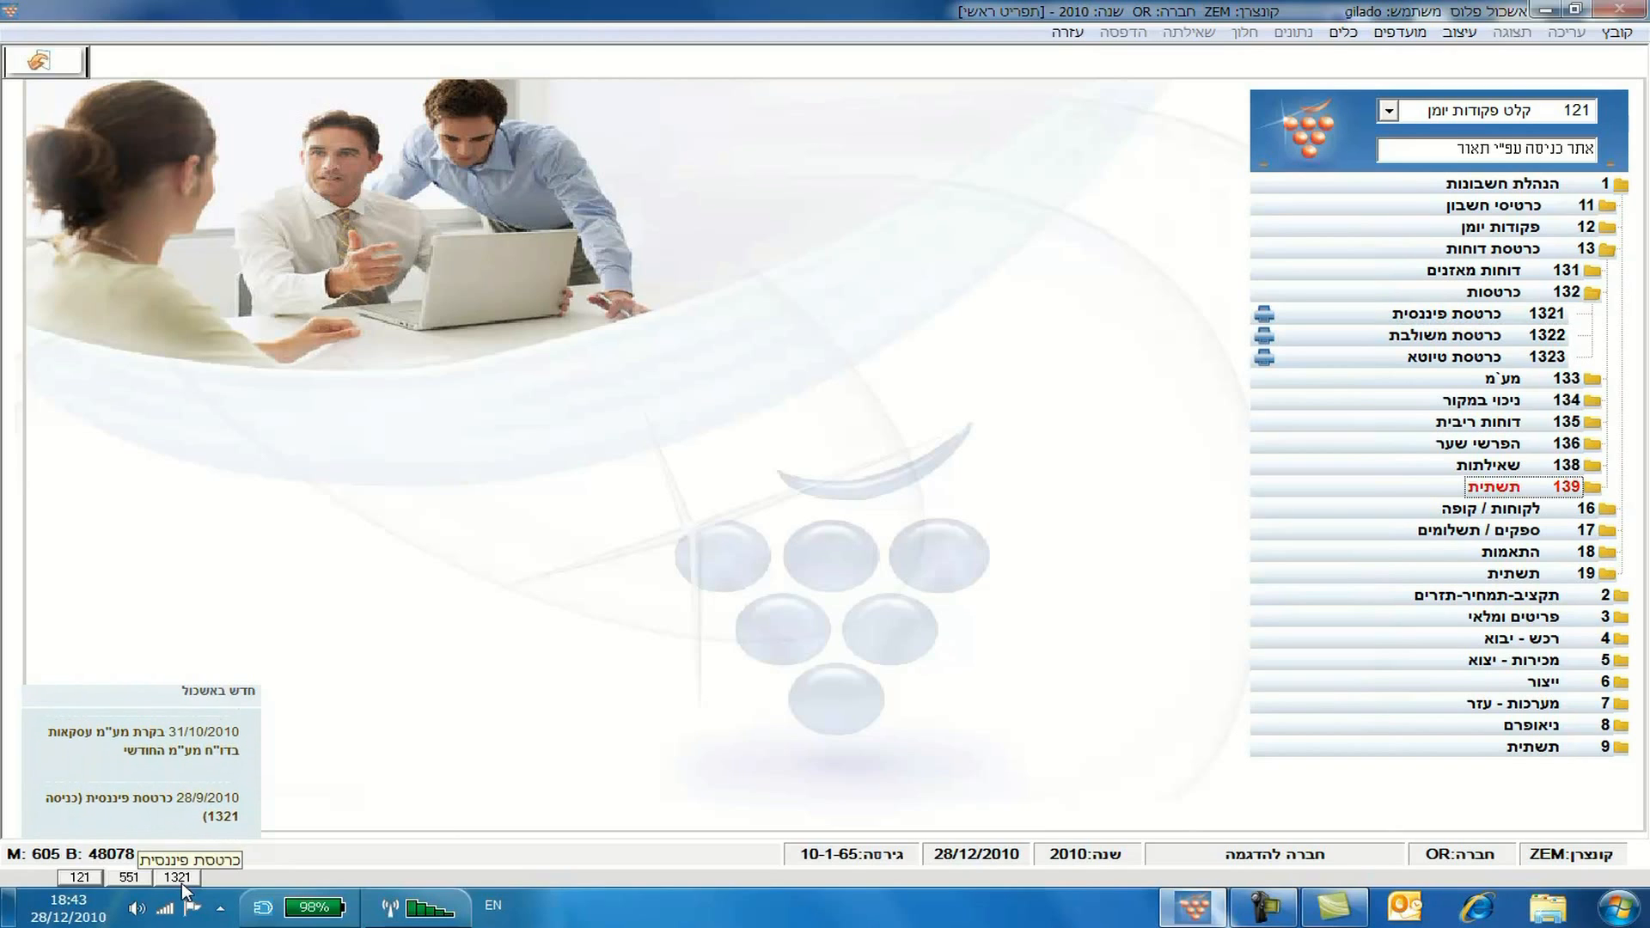
Review the favorites list and remove the financial ledger entry 1321 (כרטסת פיננסית) from the favorites.
click(1401, 33)
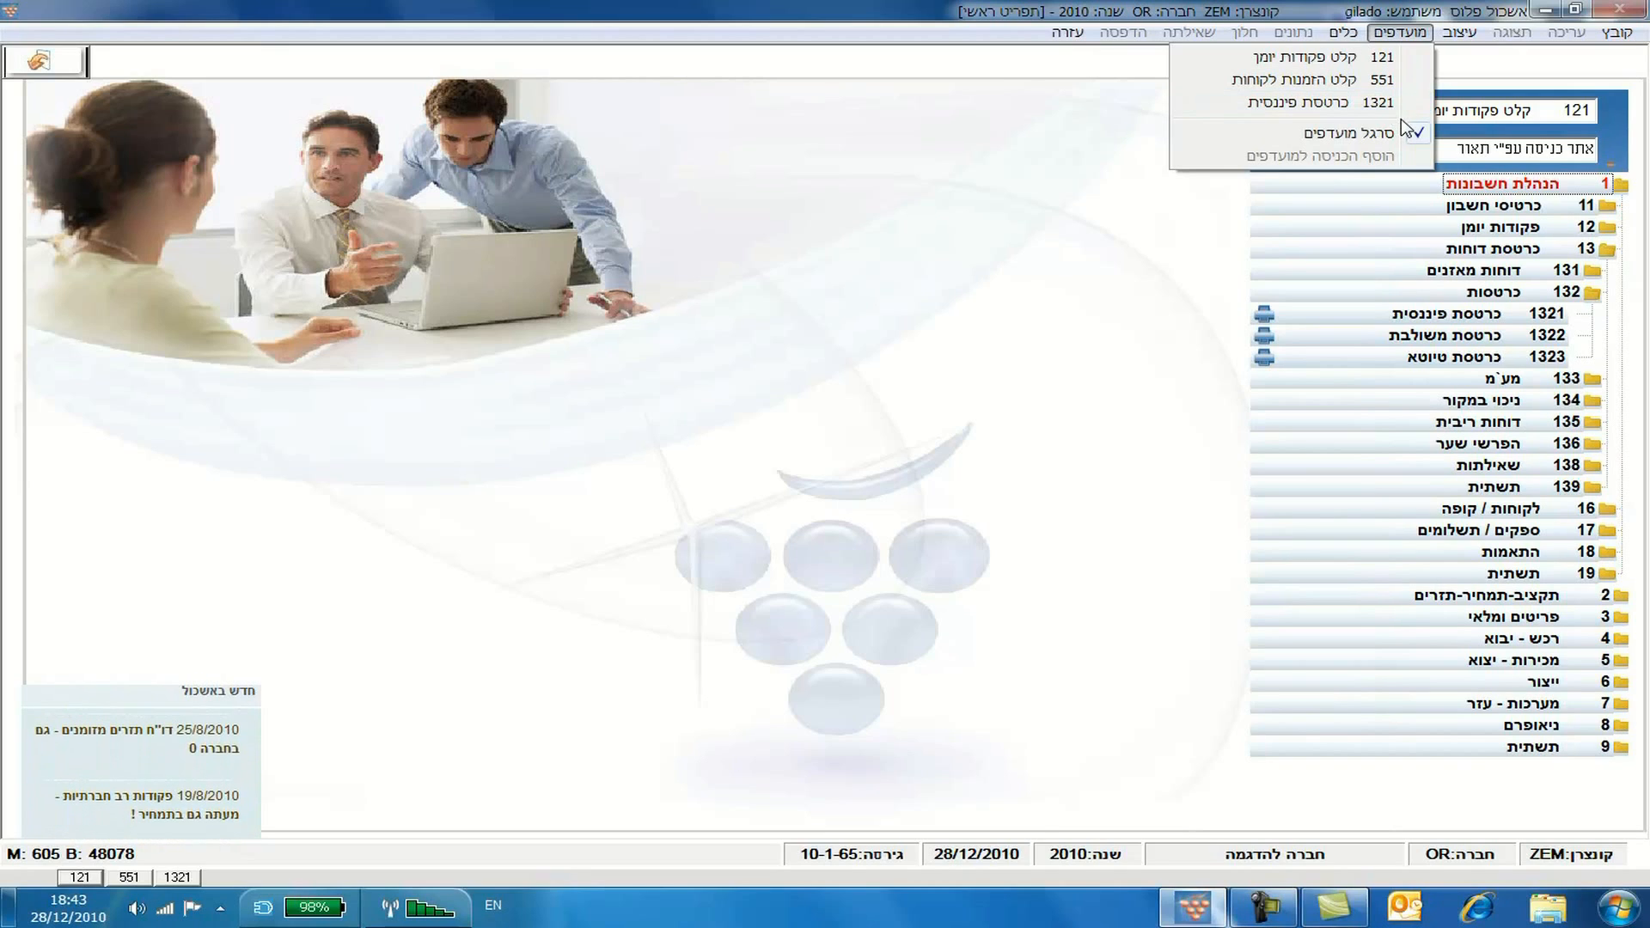
right_click(1444, 315)
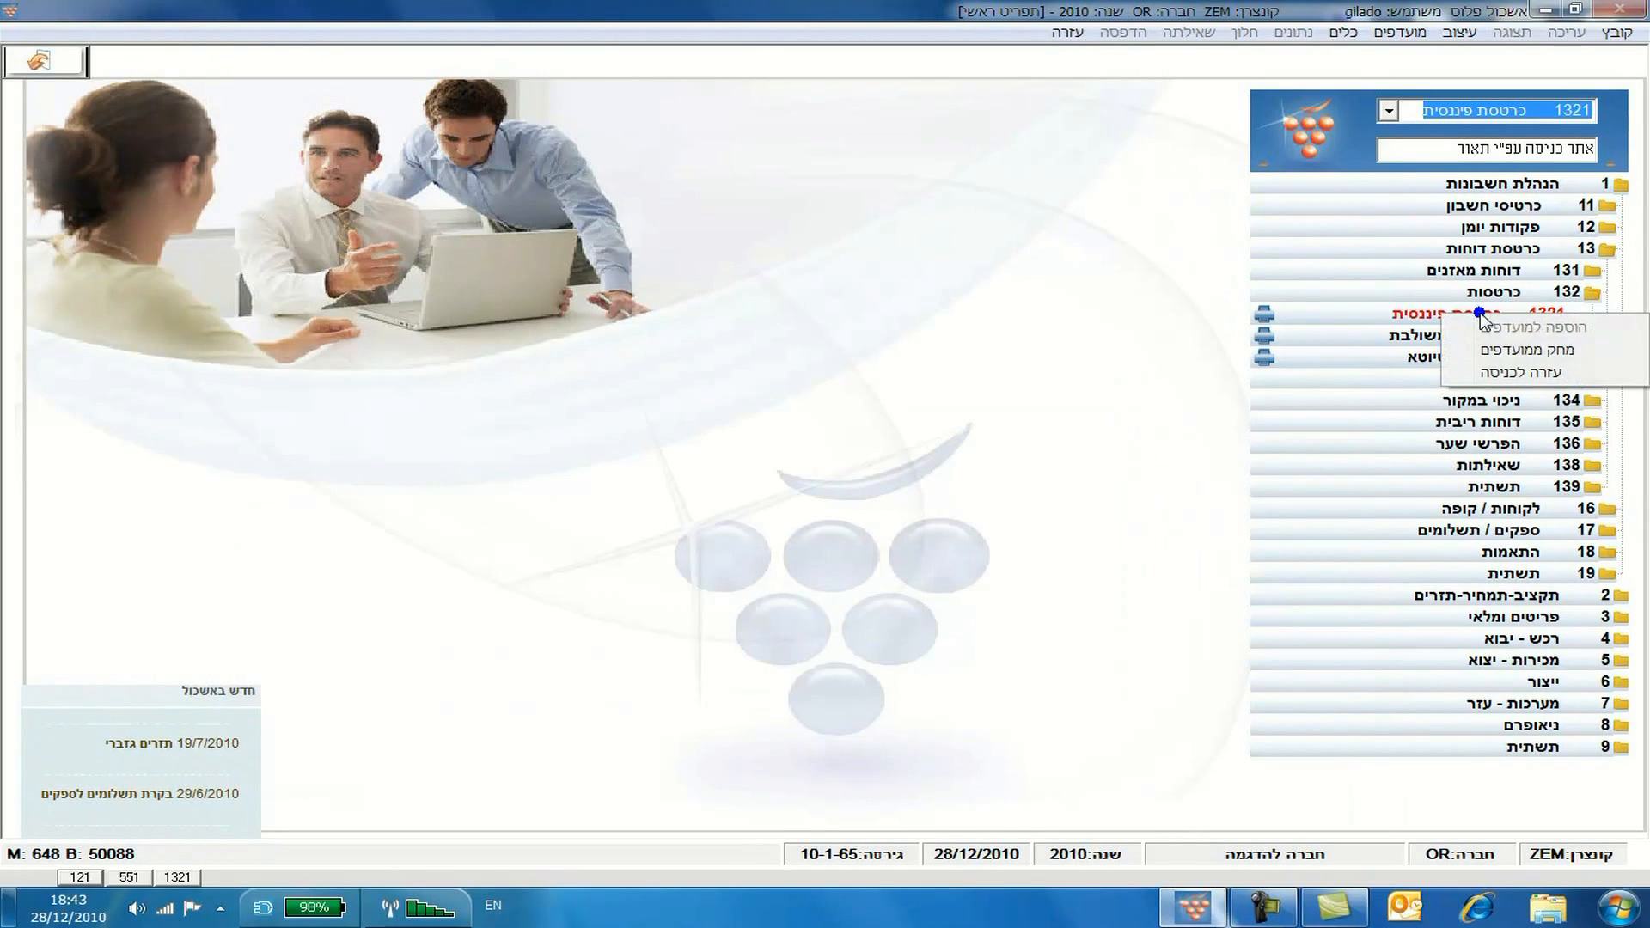
click(1507, 352)
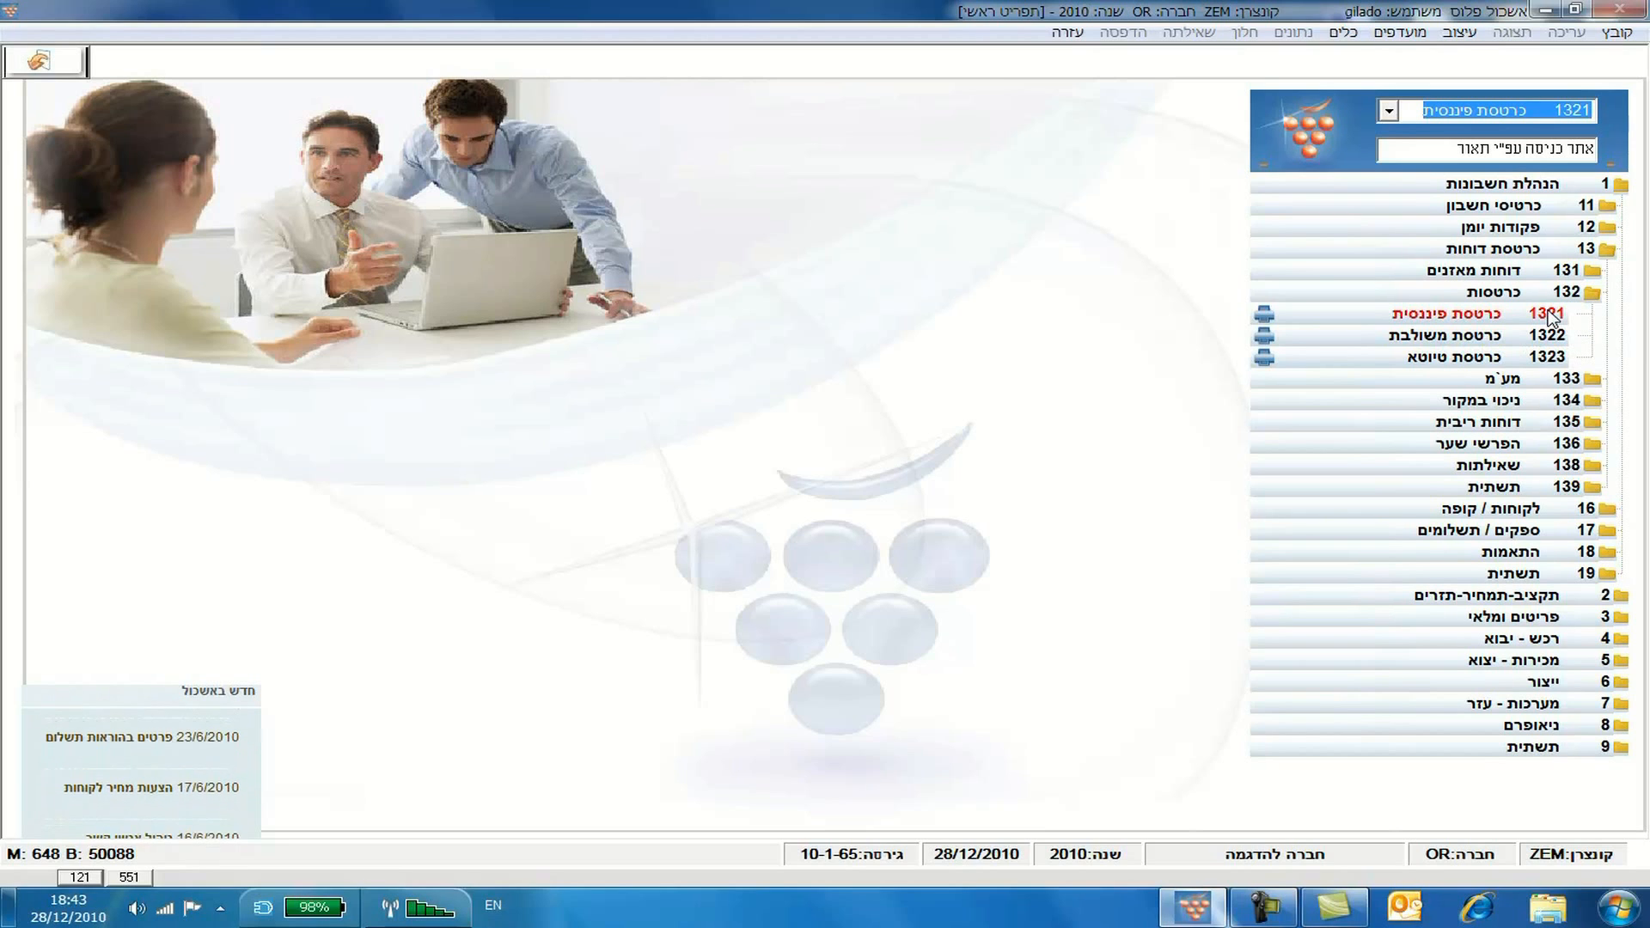
Open the customer orders entry (551) and view its font options without changing them.
click(1607, 183)
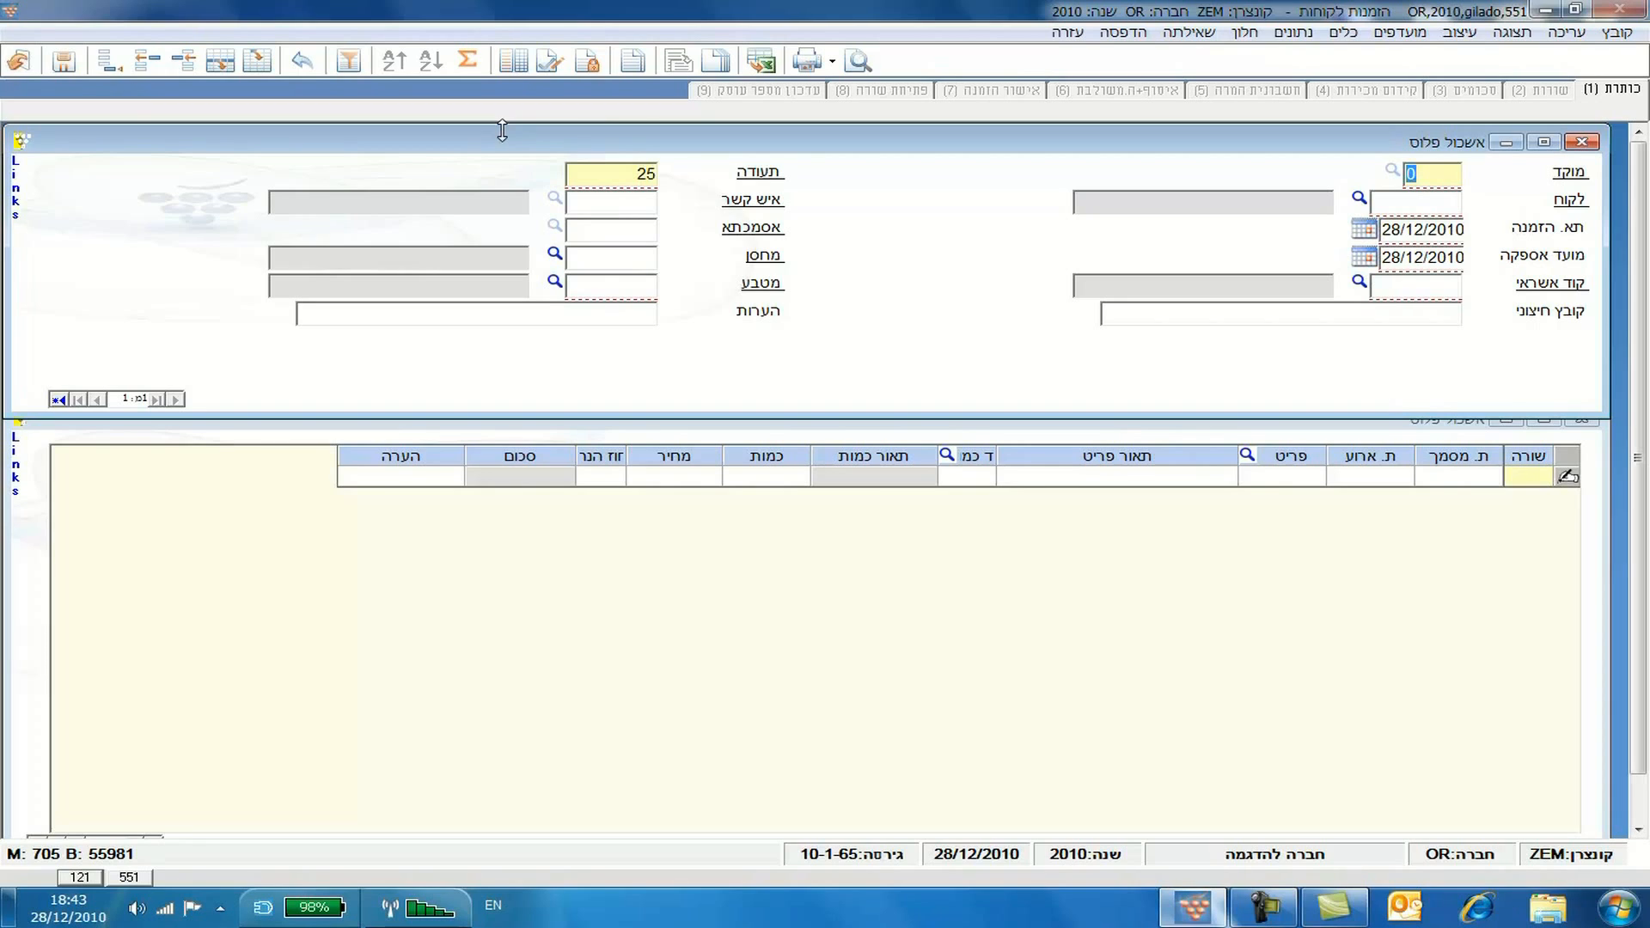
click(1459, 31)
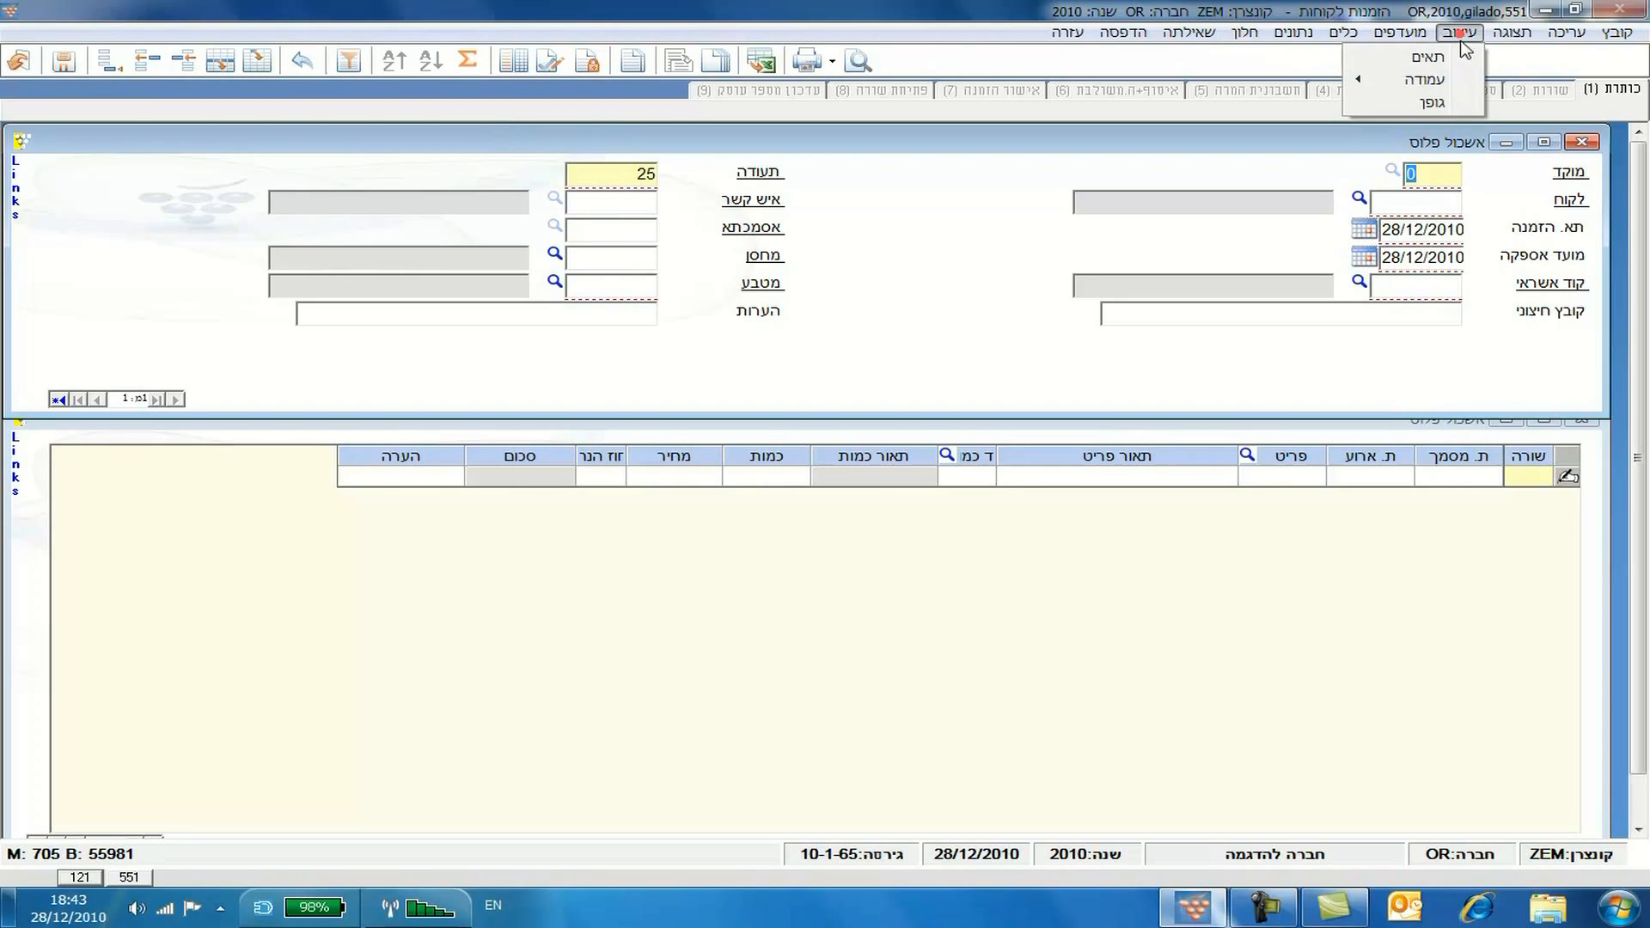
click(1434, 105)
click(95, 555)
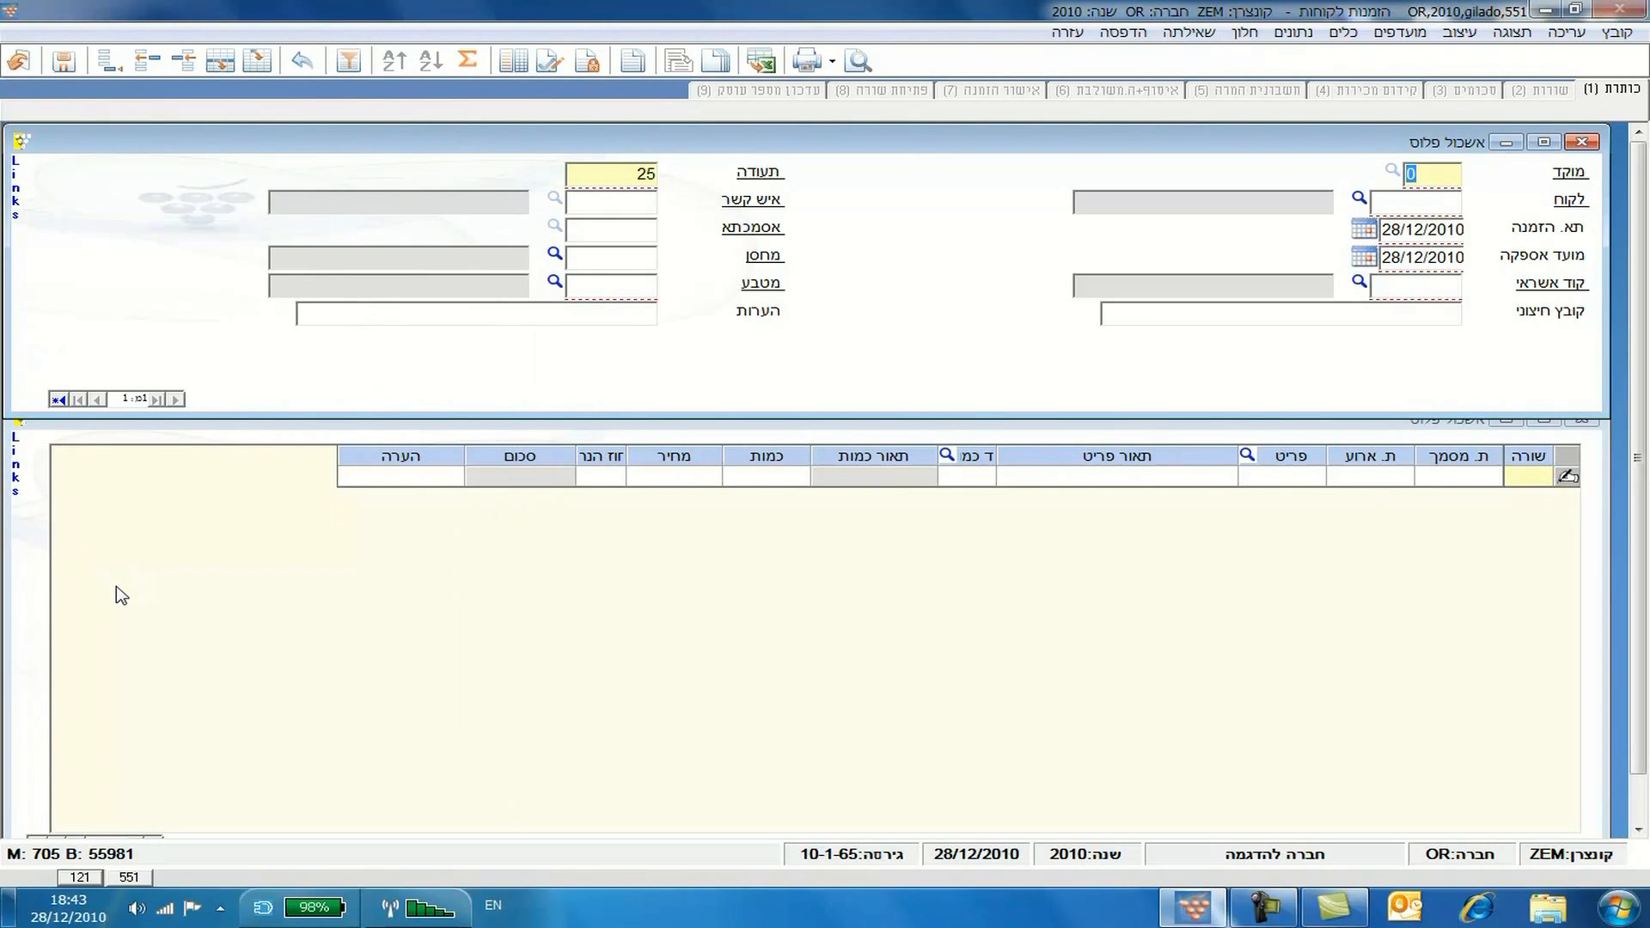
Load the existing customer order by entering its document number in the תעודה field.
key(Tab)
text(24)
key(Return)
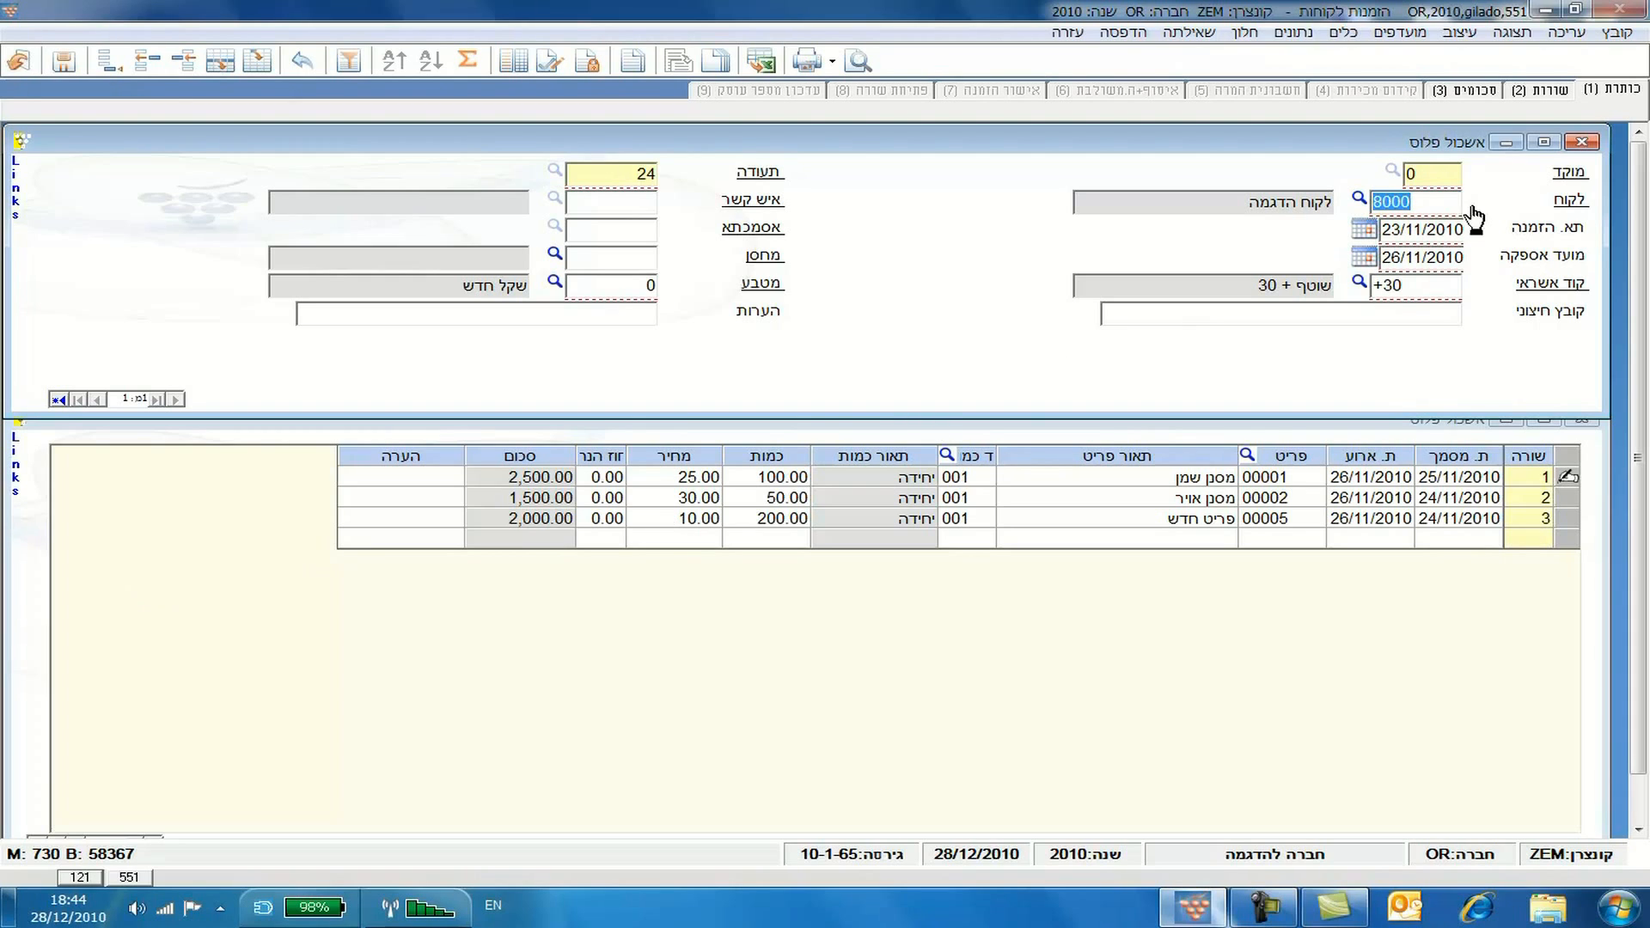
View the account card linked to the order's customer, return to the order, and look at the order date's calendar.
click(1573, 207)
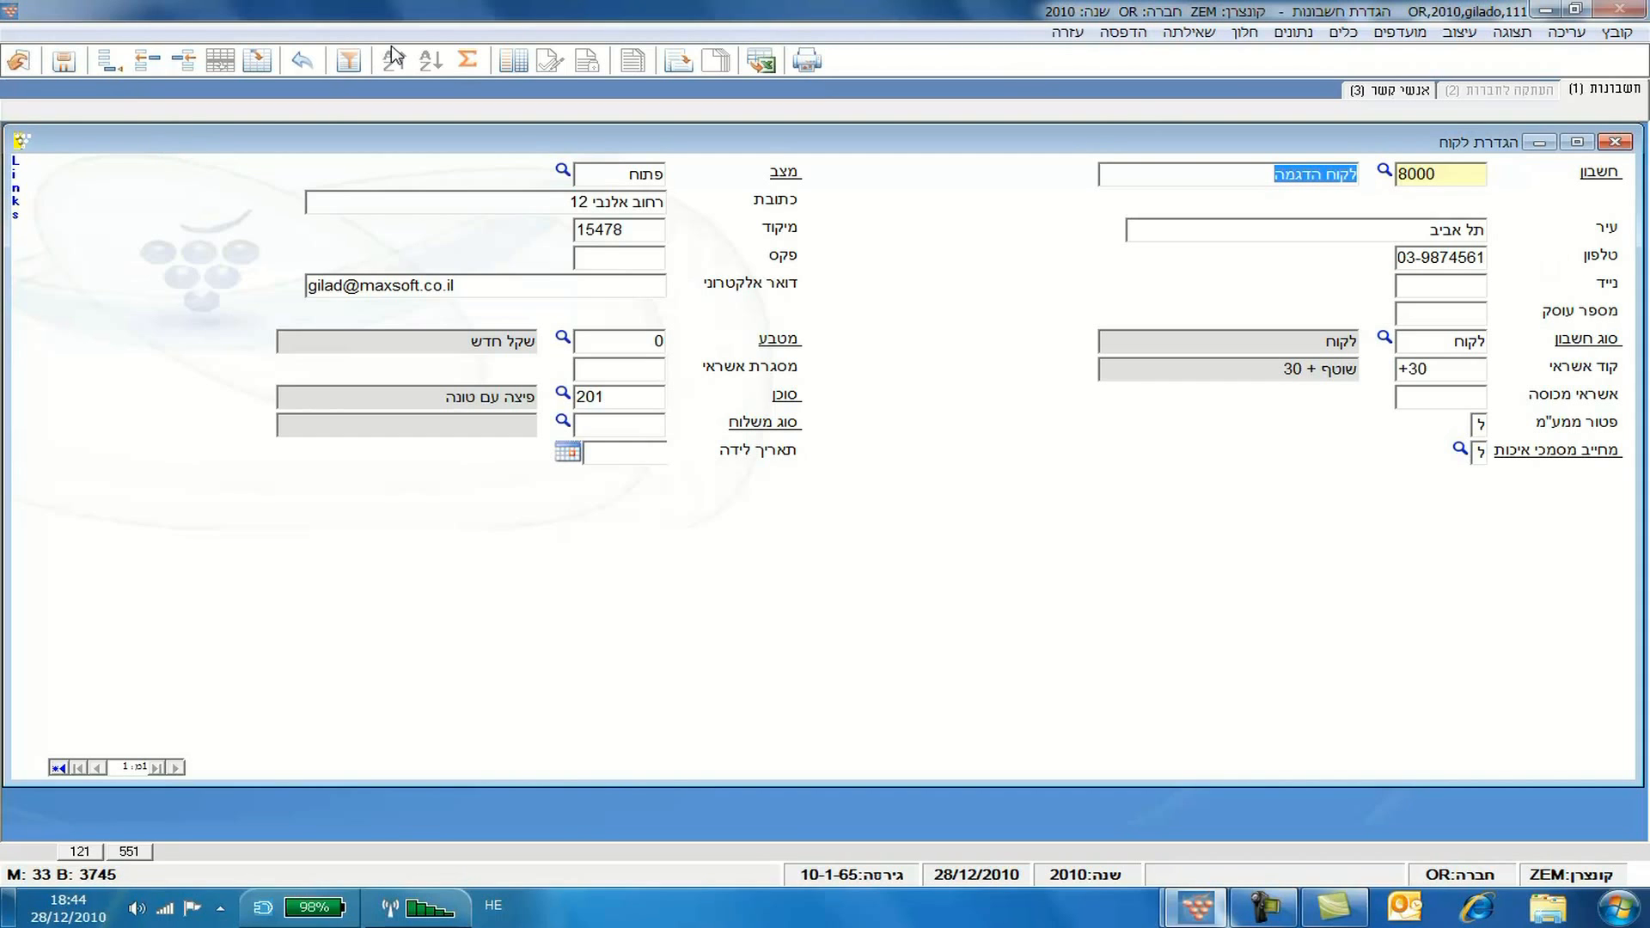
click(301, 60)
click(14, 60)
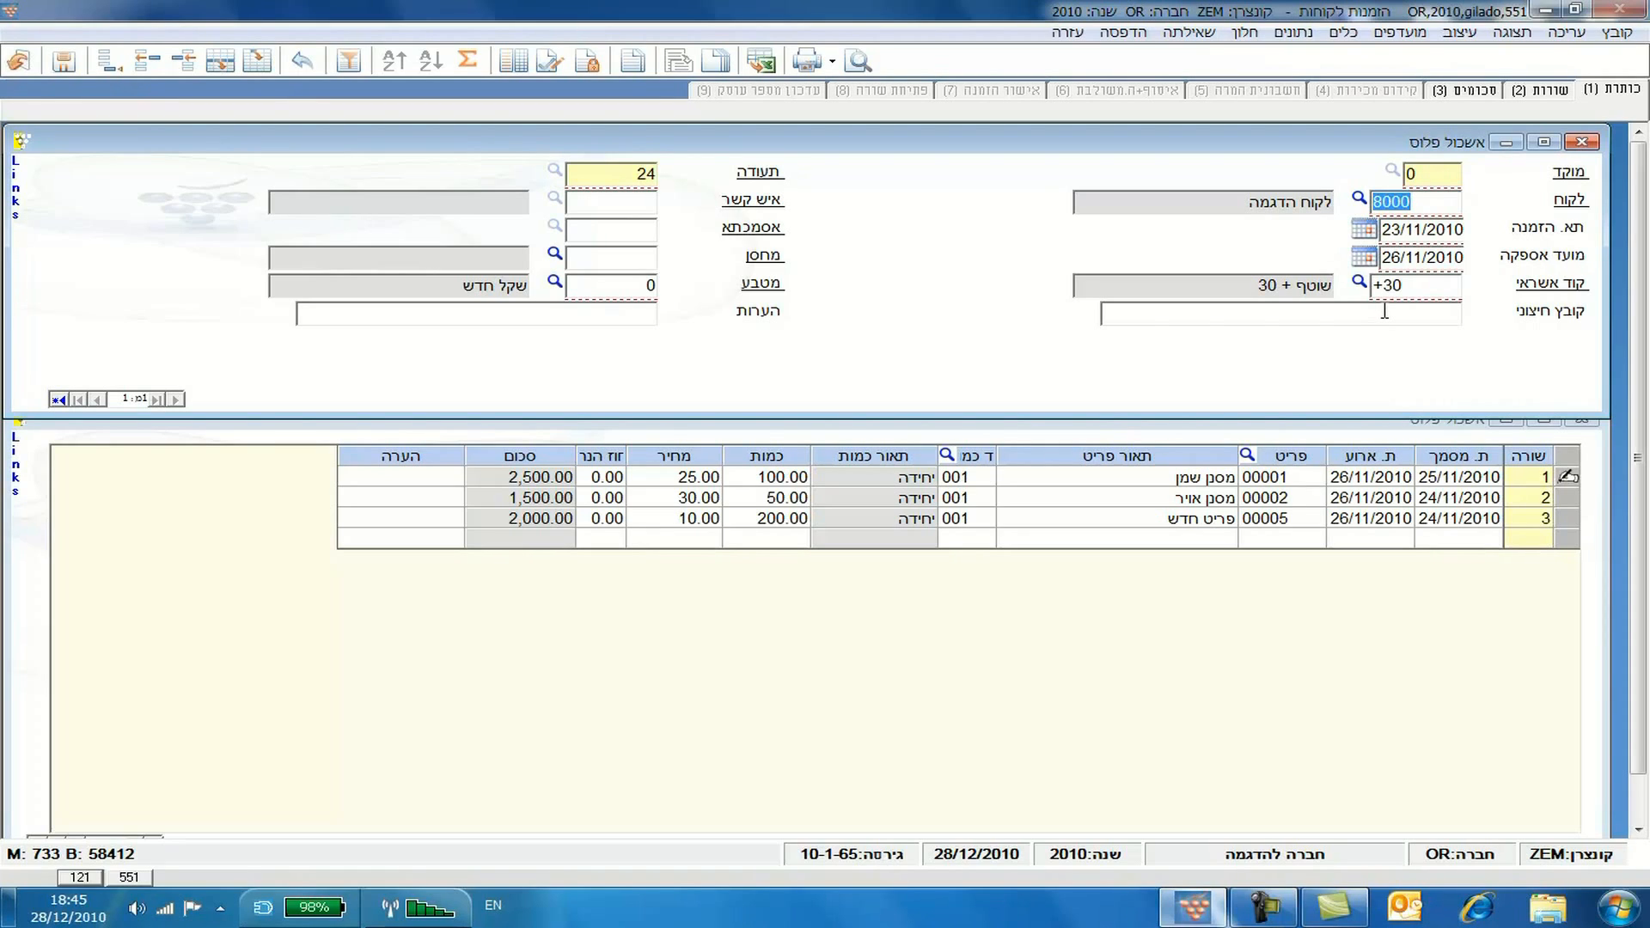
click(1364, 230)
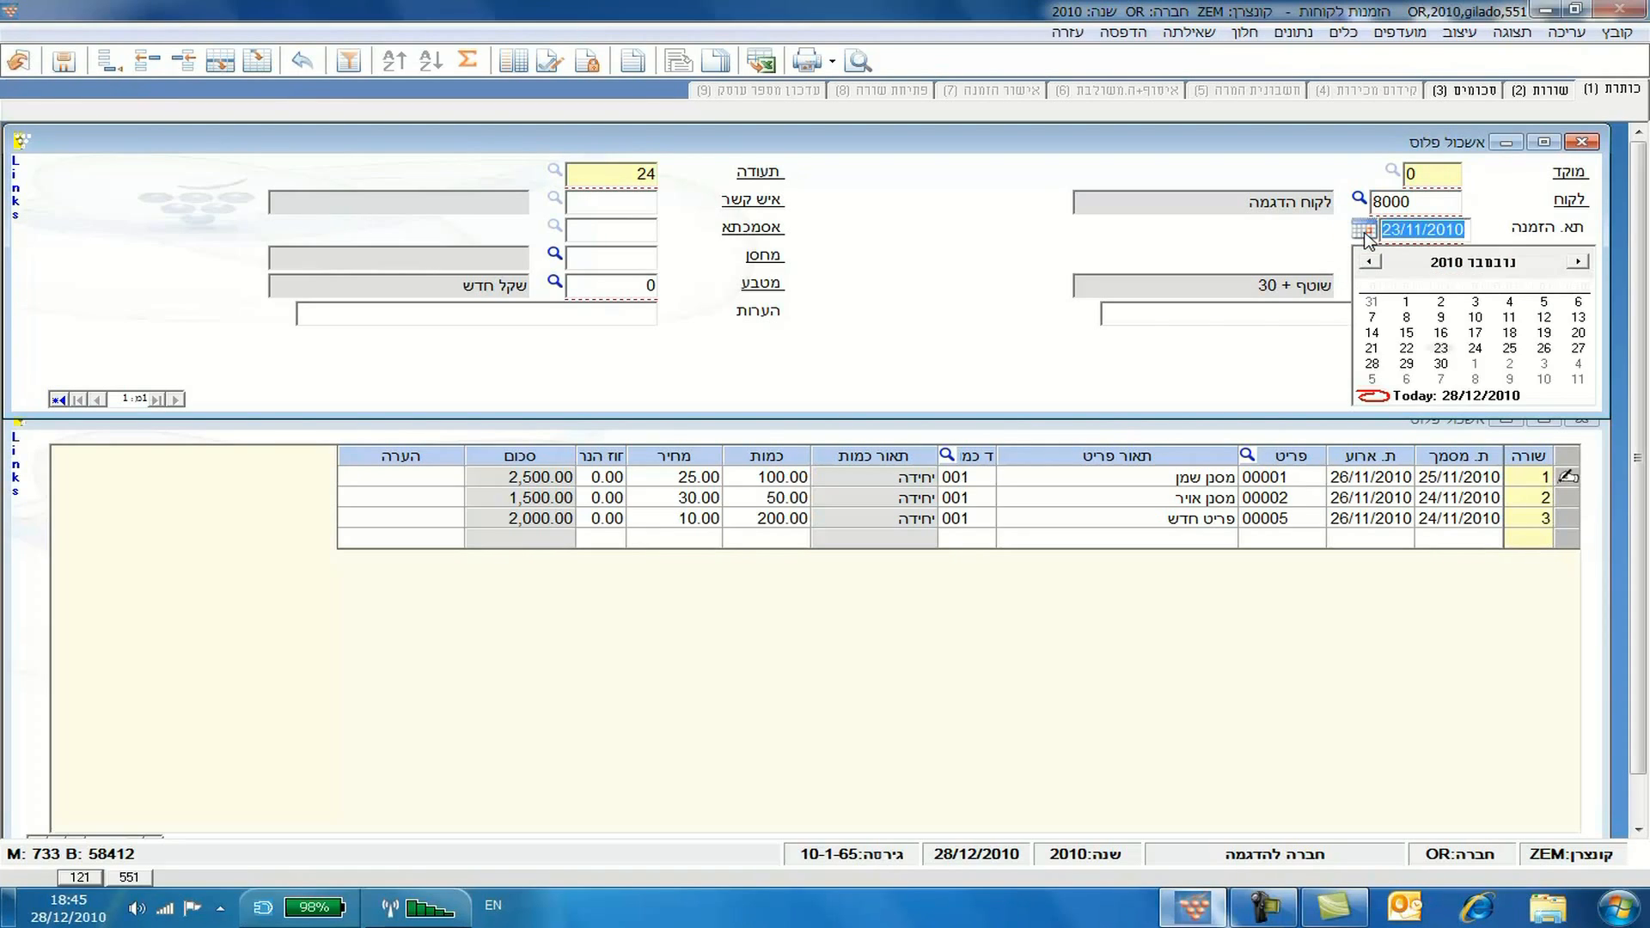
click(1365, 230)
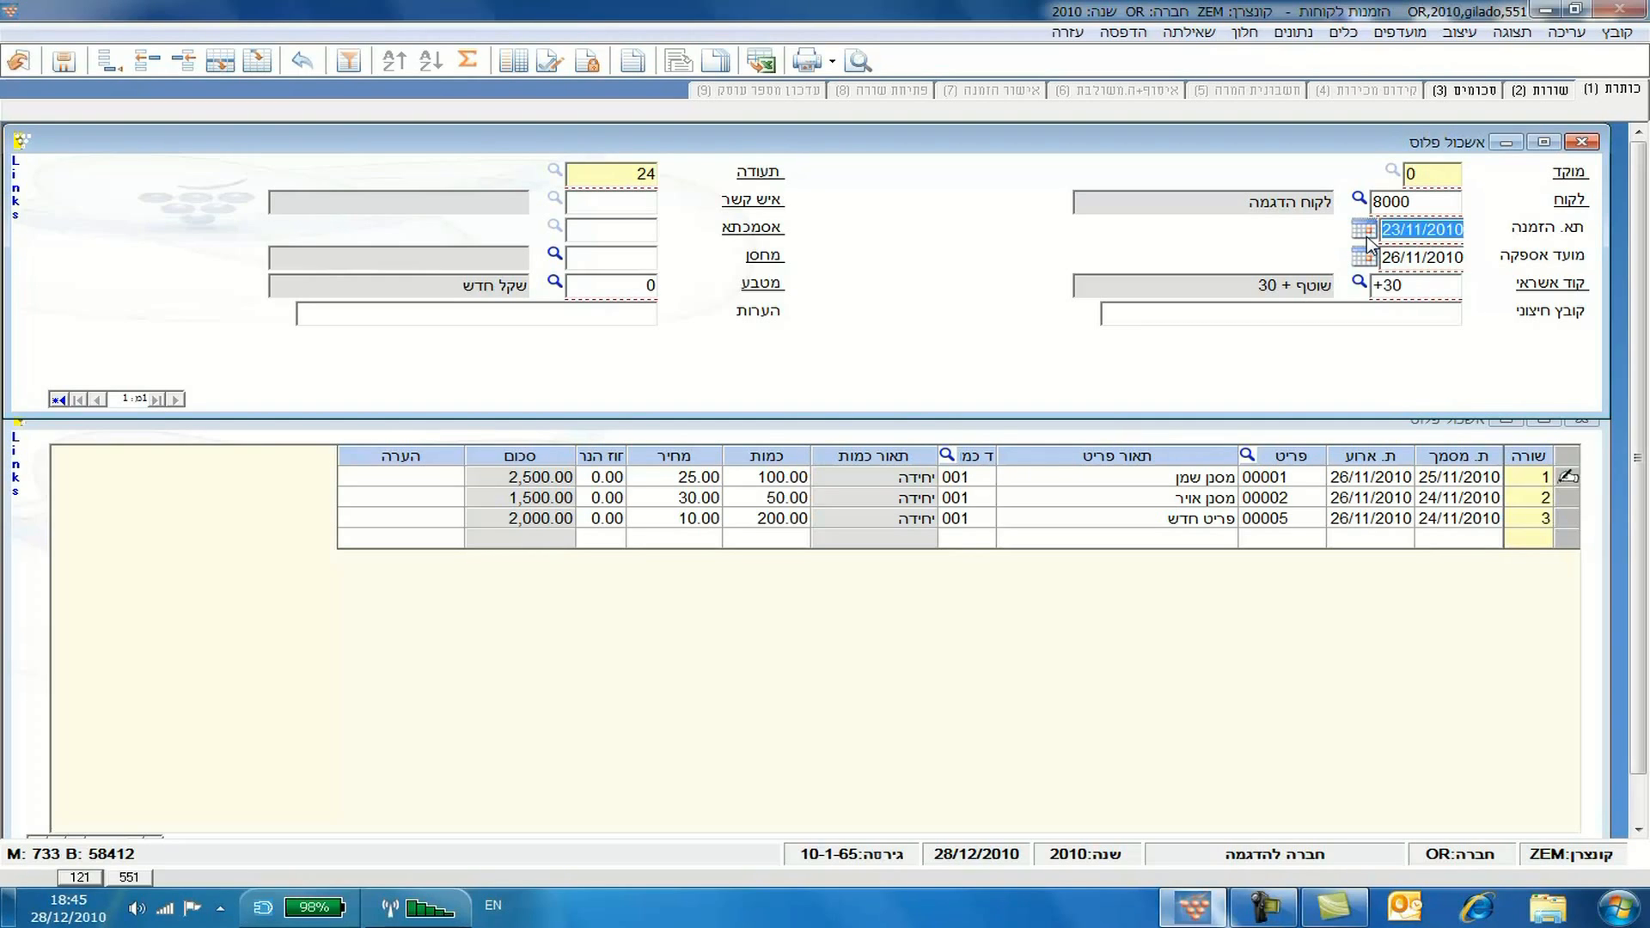
Search in the customer field by a partial account code and by the name לקוח, keeping the order's demo customer.
click(1410, 201)
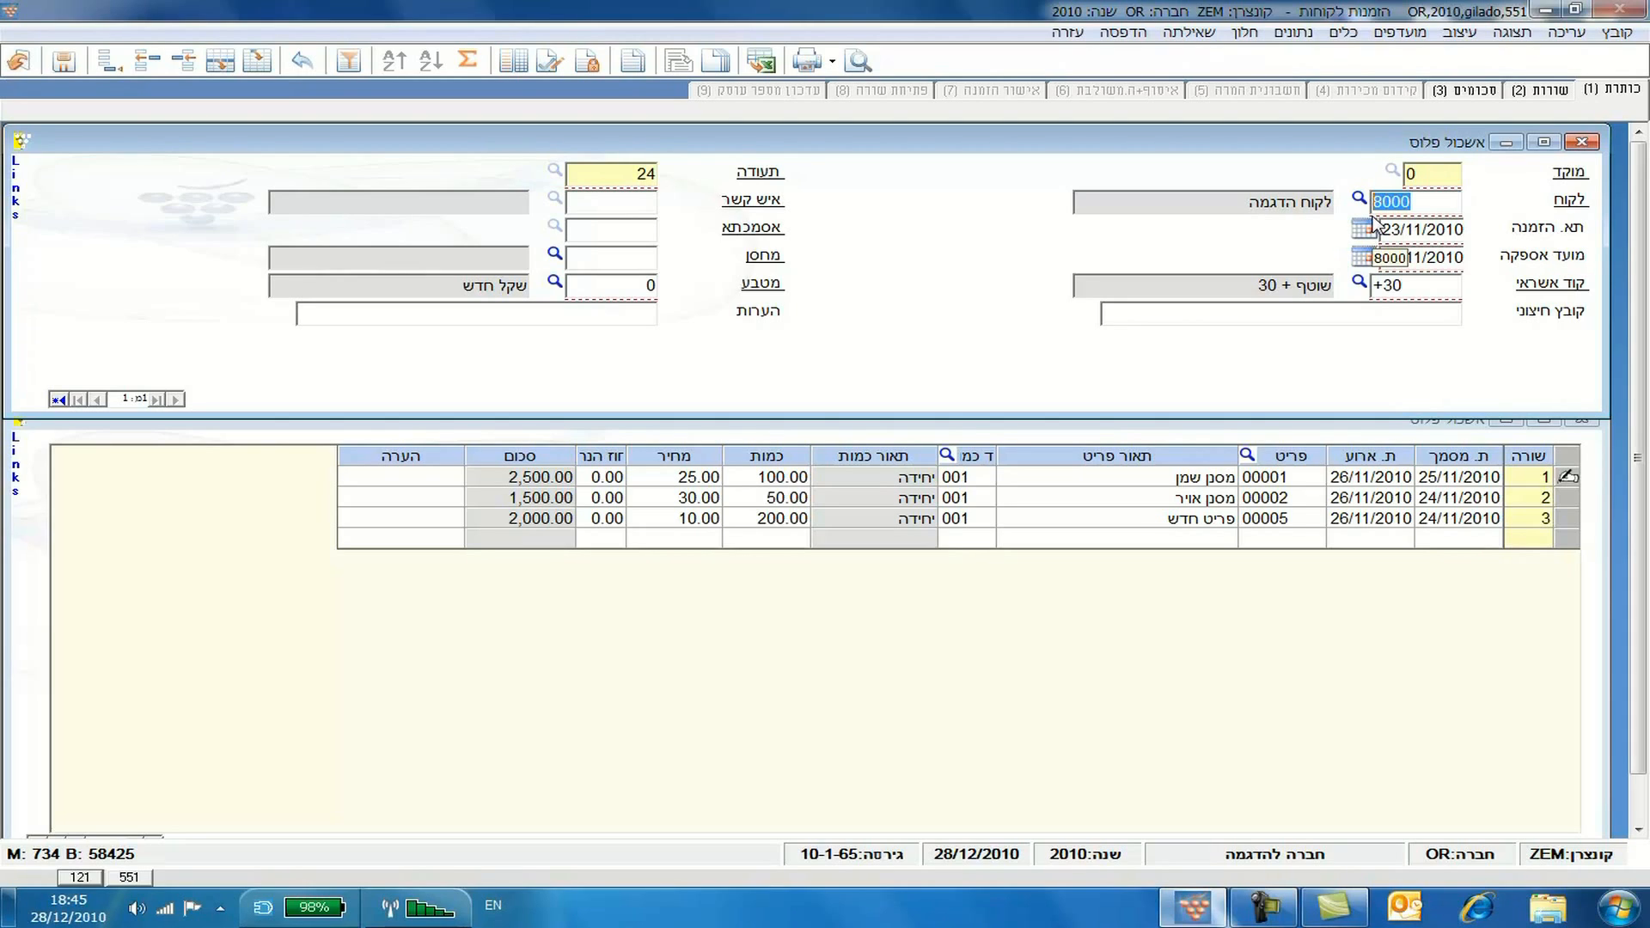
text(800)
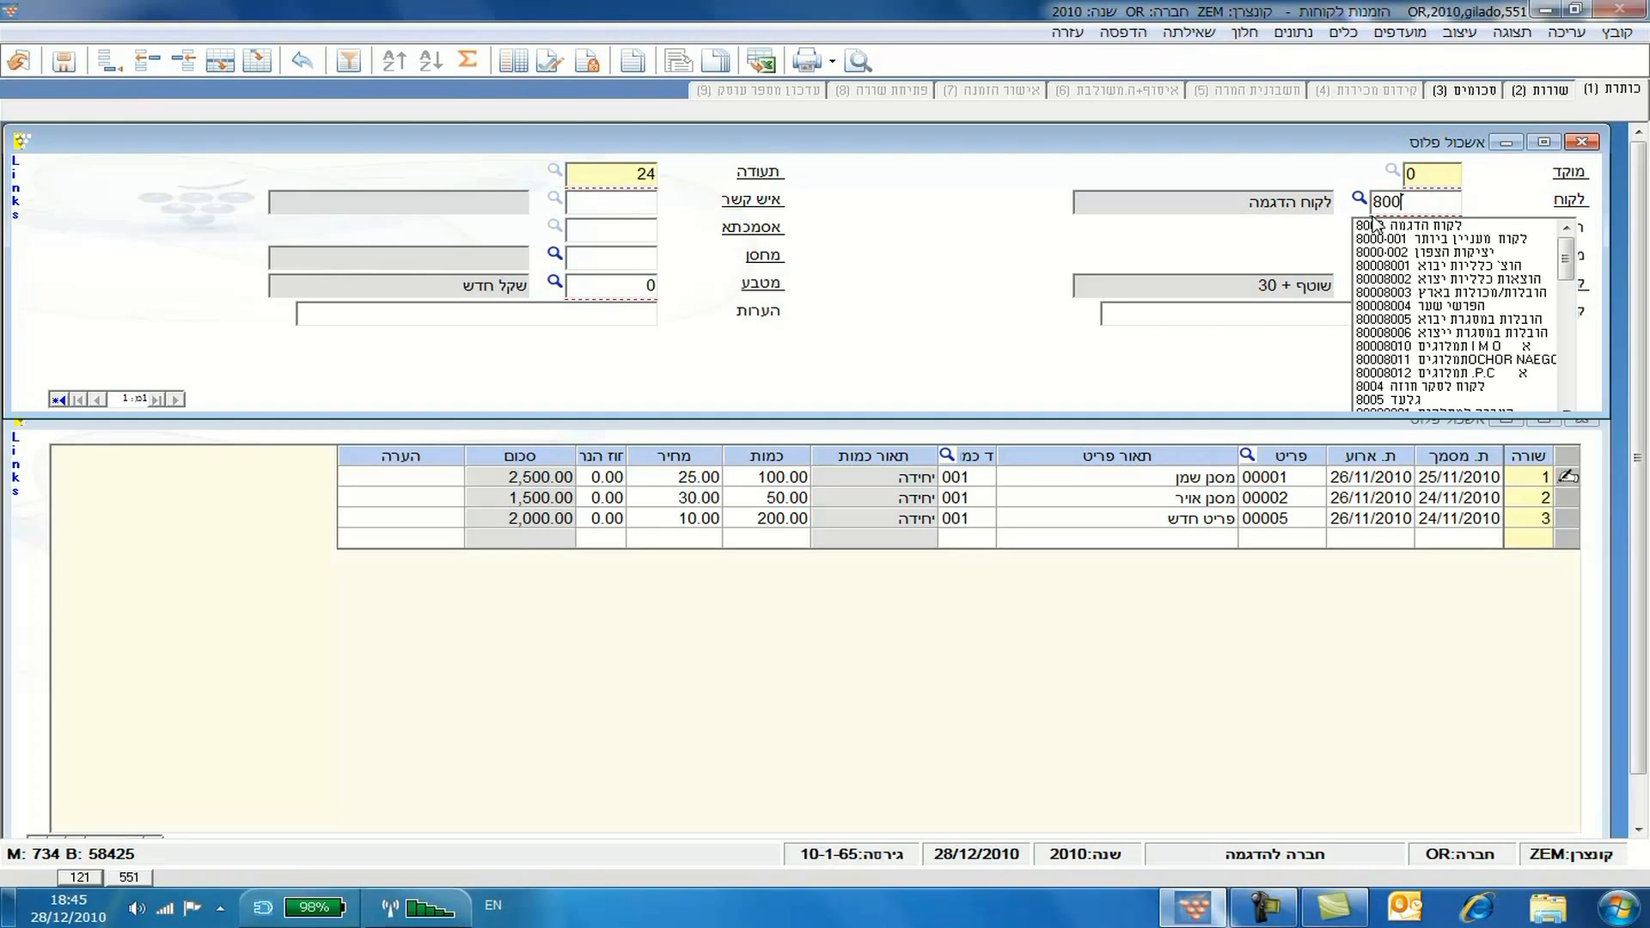
key(BackSpace)
key(BackSpace)
key(BackSpace)
key(alt+shift)
text(לקוח)
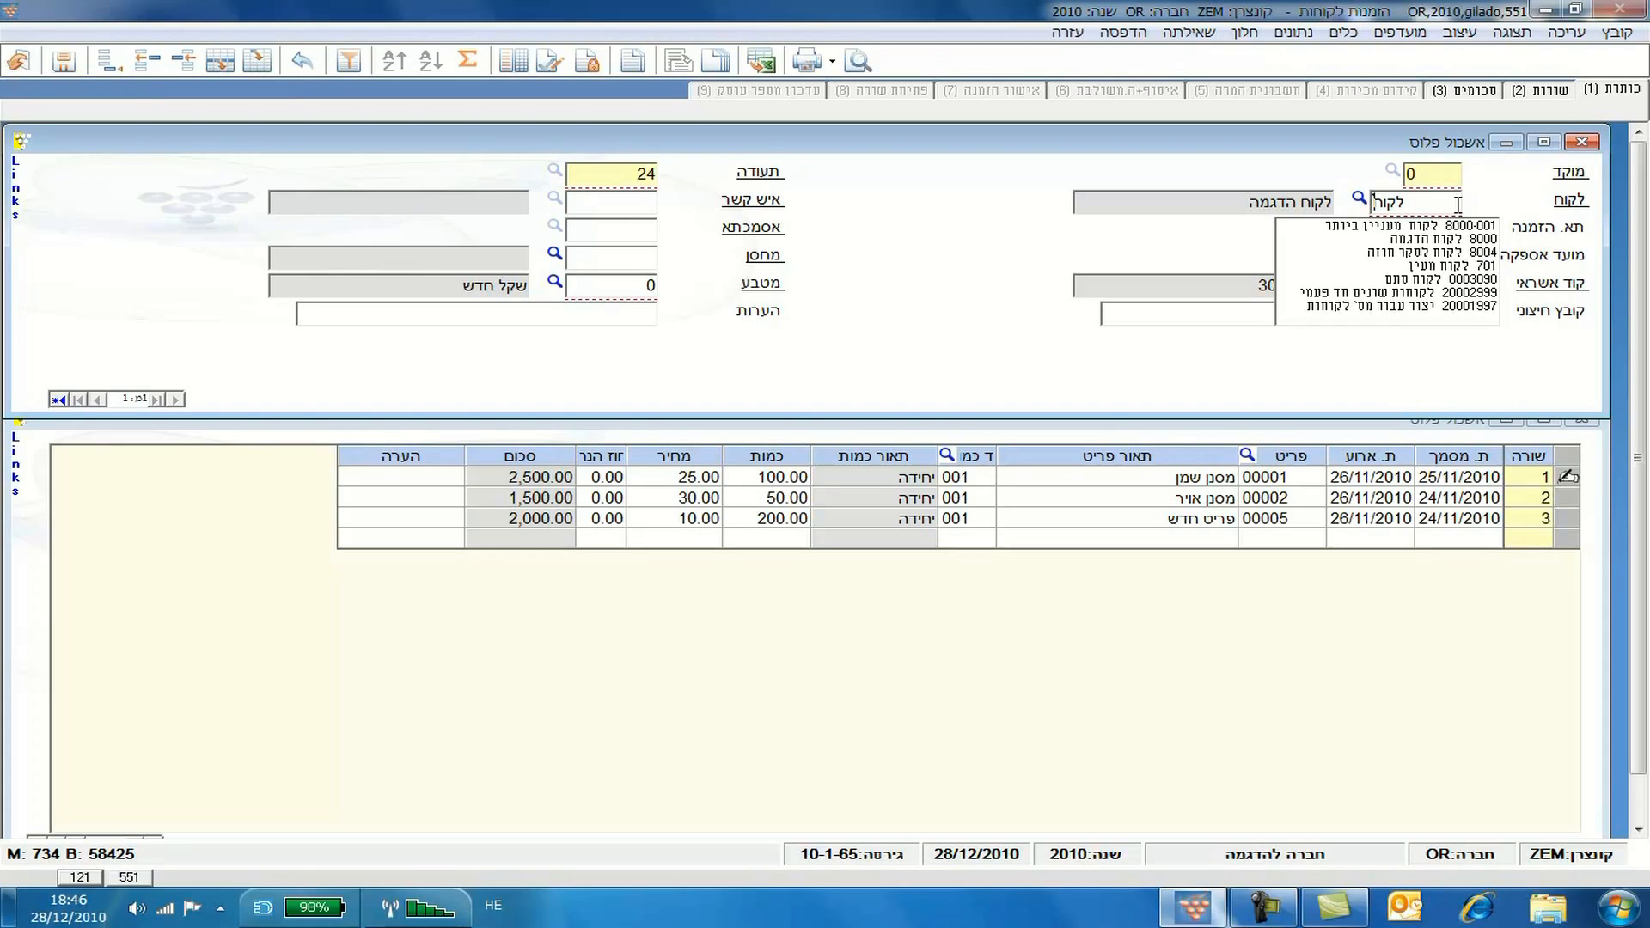
click(1423, 230)
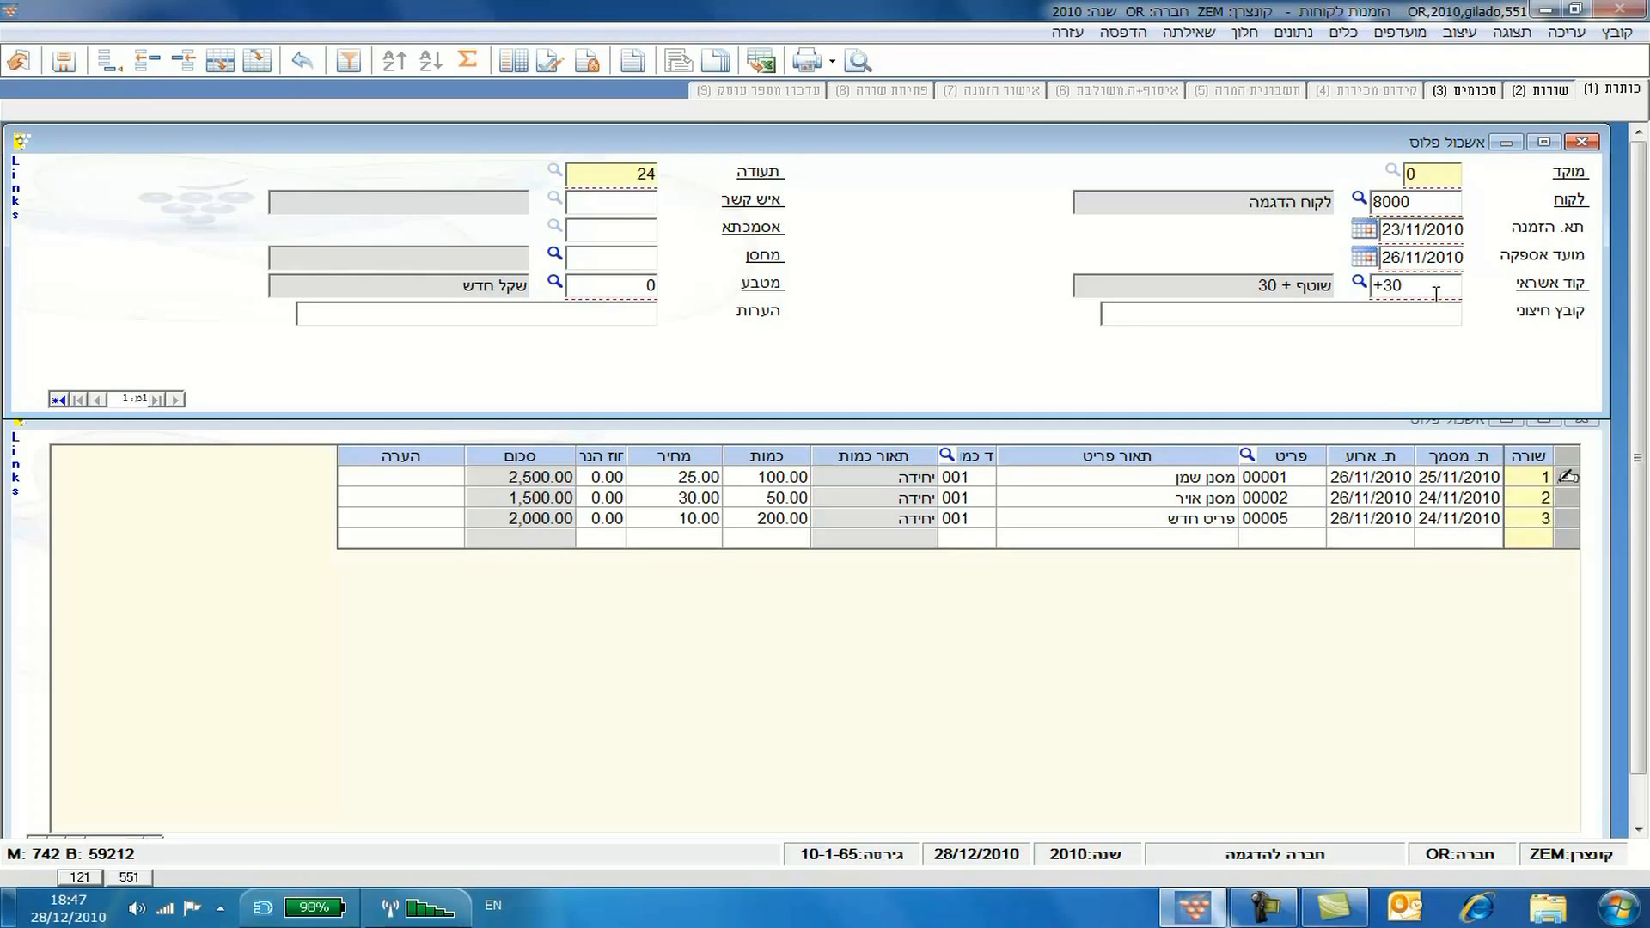
Set the order date to 29/12/2010.
key(Tab)
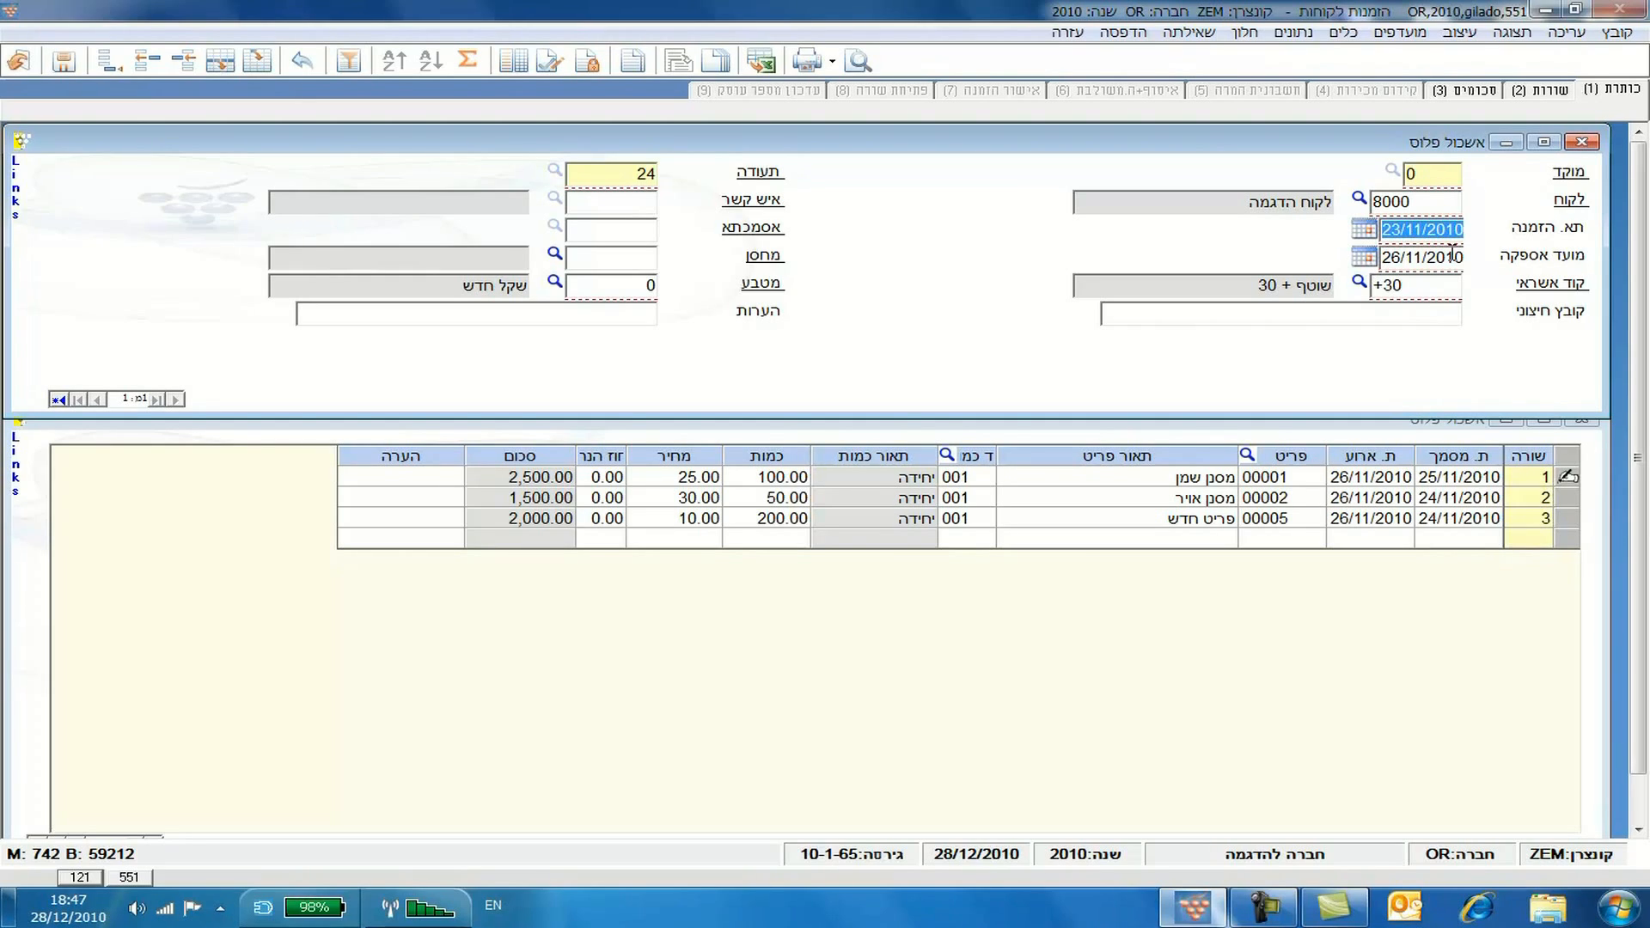
text(29)
key(Tab)
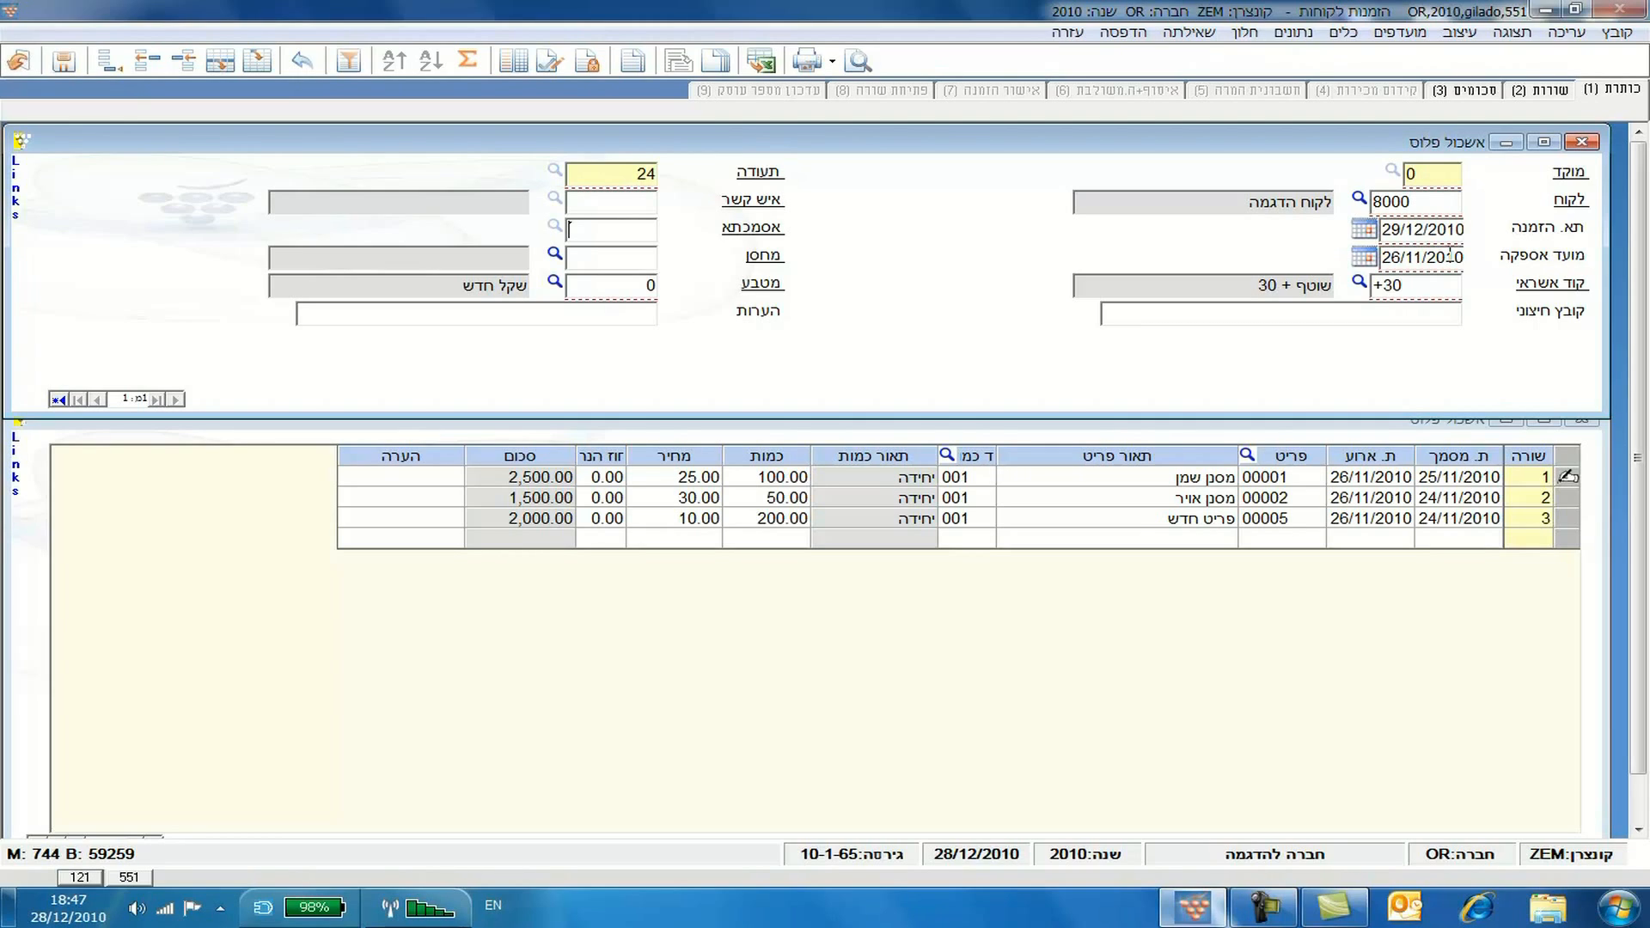
Set the order date to 27/12/2010, and go to the order lines and back to the header's external file field.
drag(1383, 231, 1407, 230)
text(27)
key(Tab)
key(alt+2)
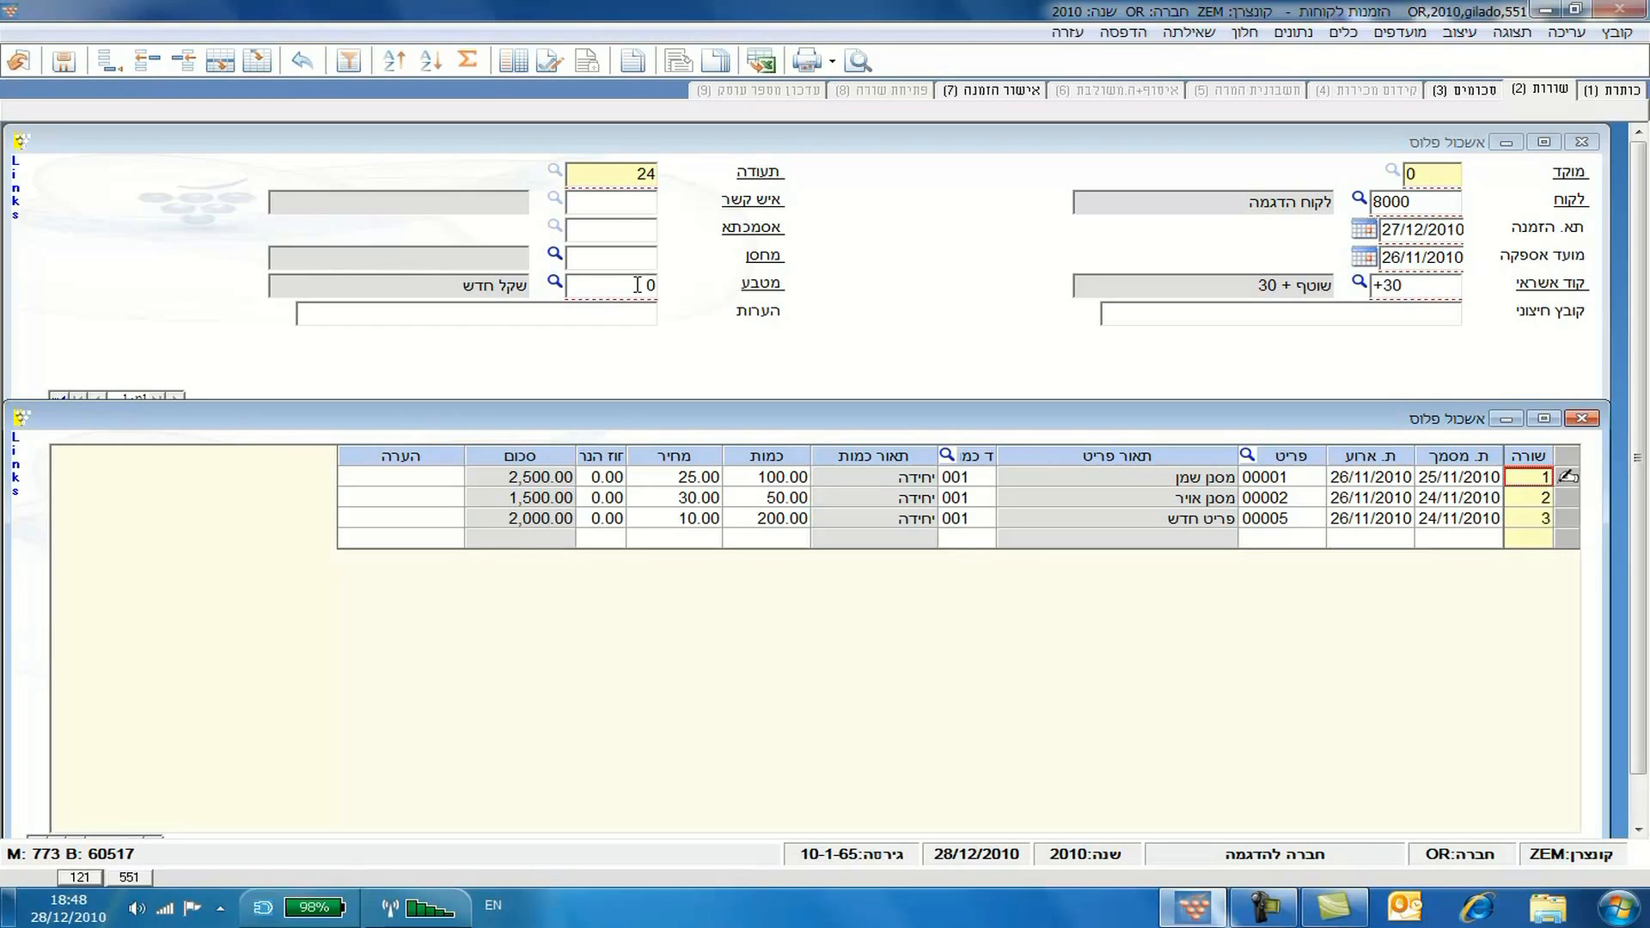
click(1151, 315)
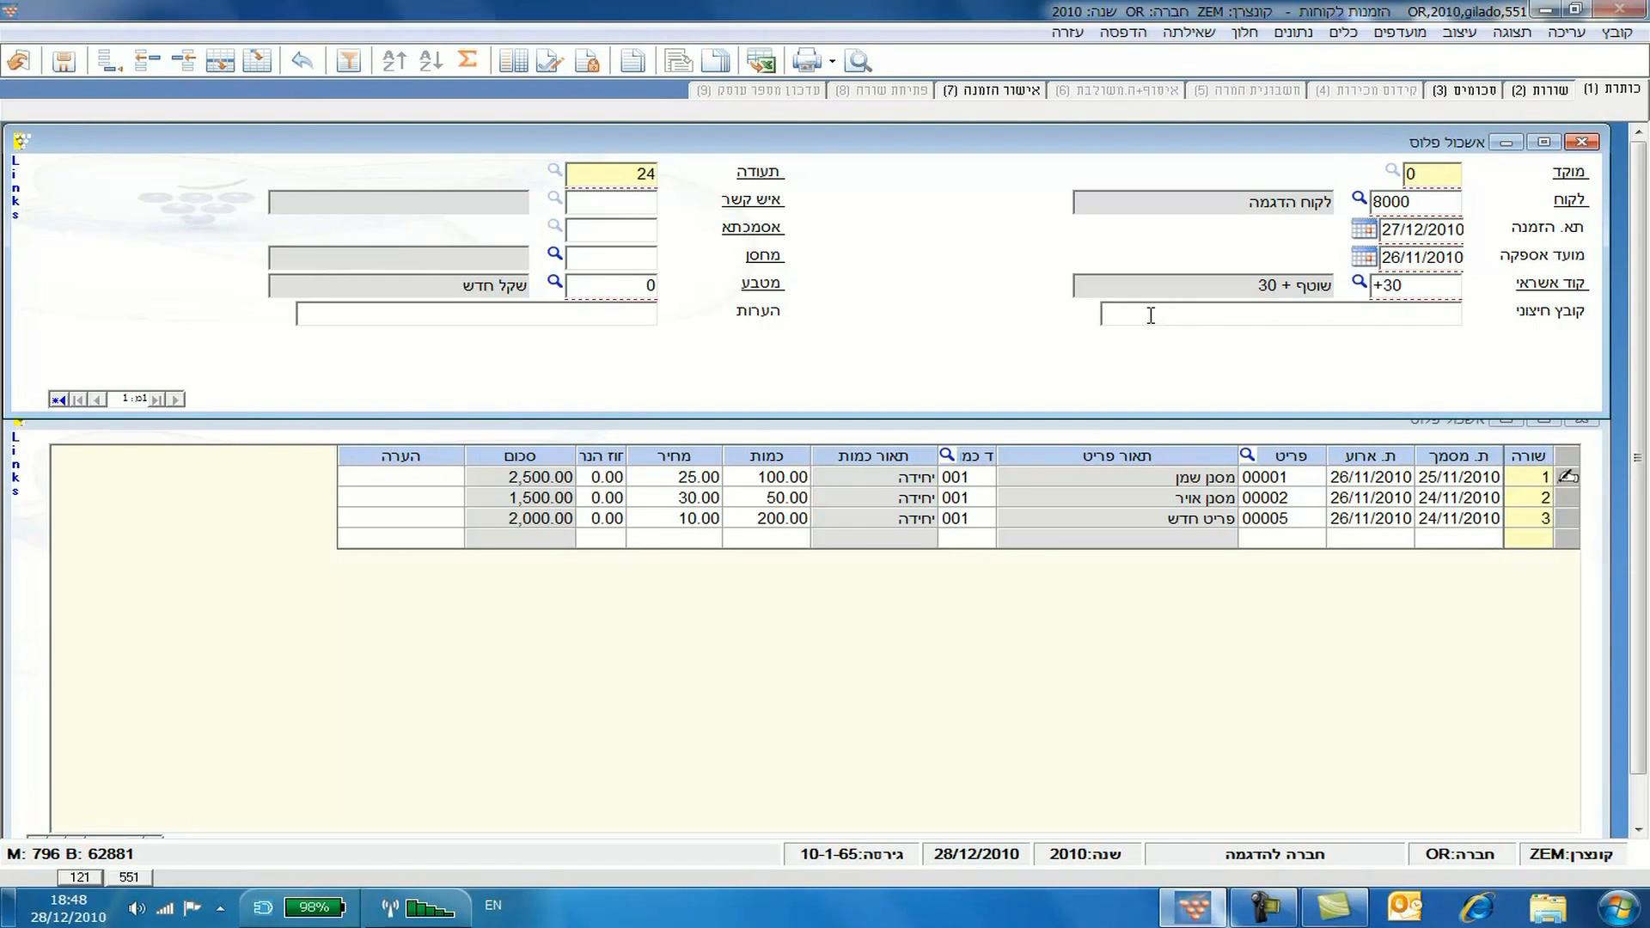
Open the scanned-document import window (ייבא מסורק) from the order's external file field, and close it.
right_click(1151, 316)
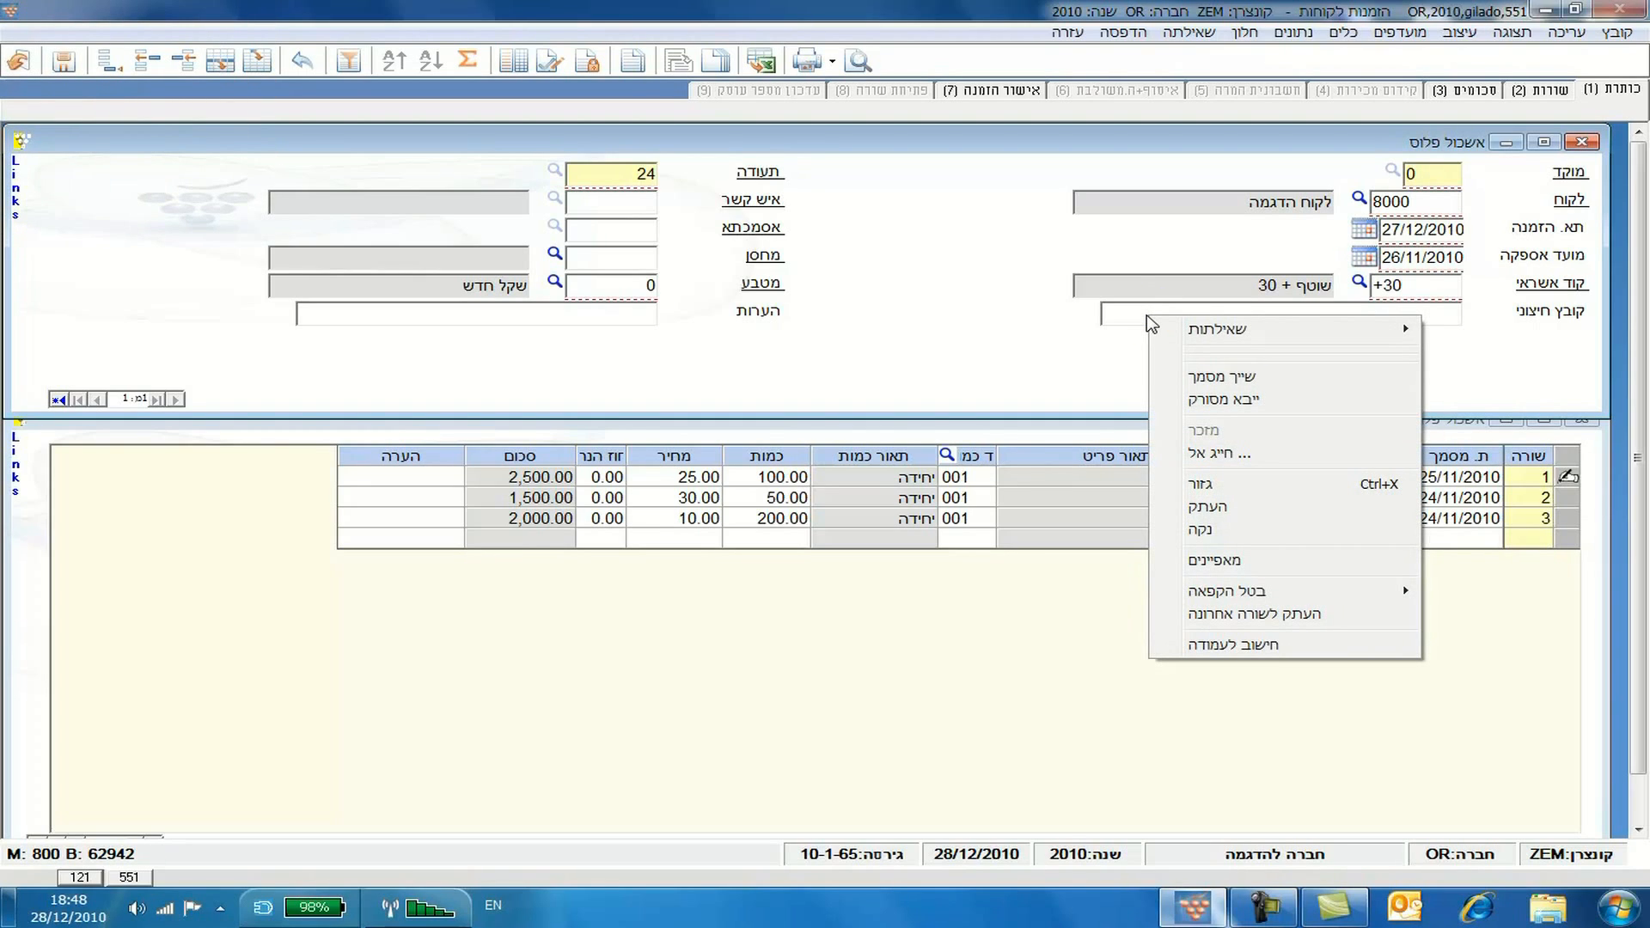
click(1207, 399)
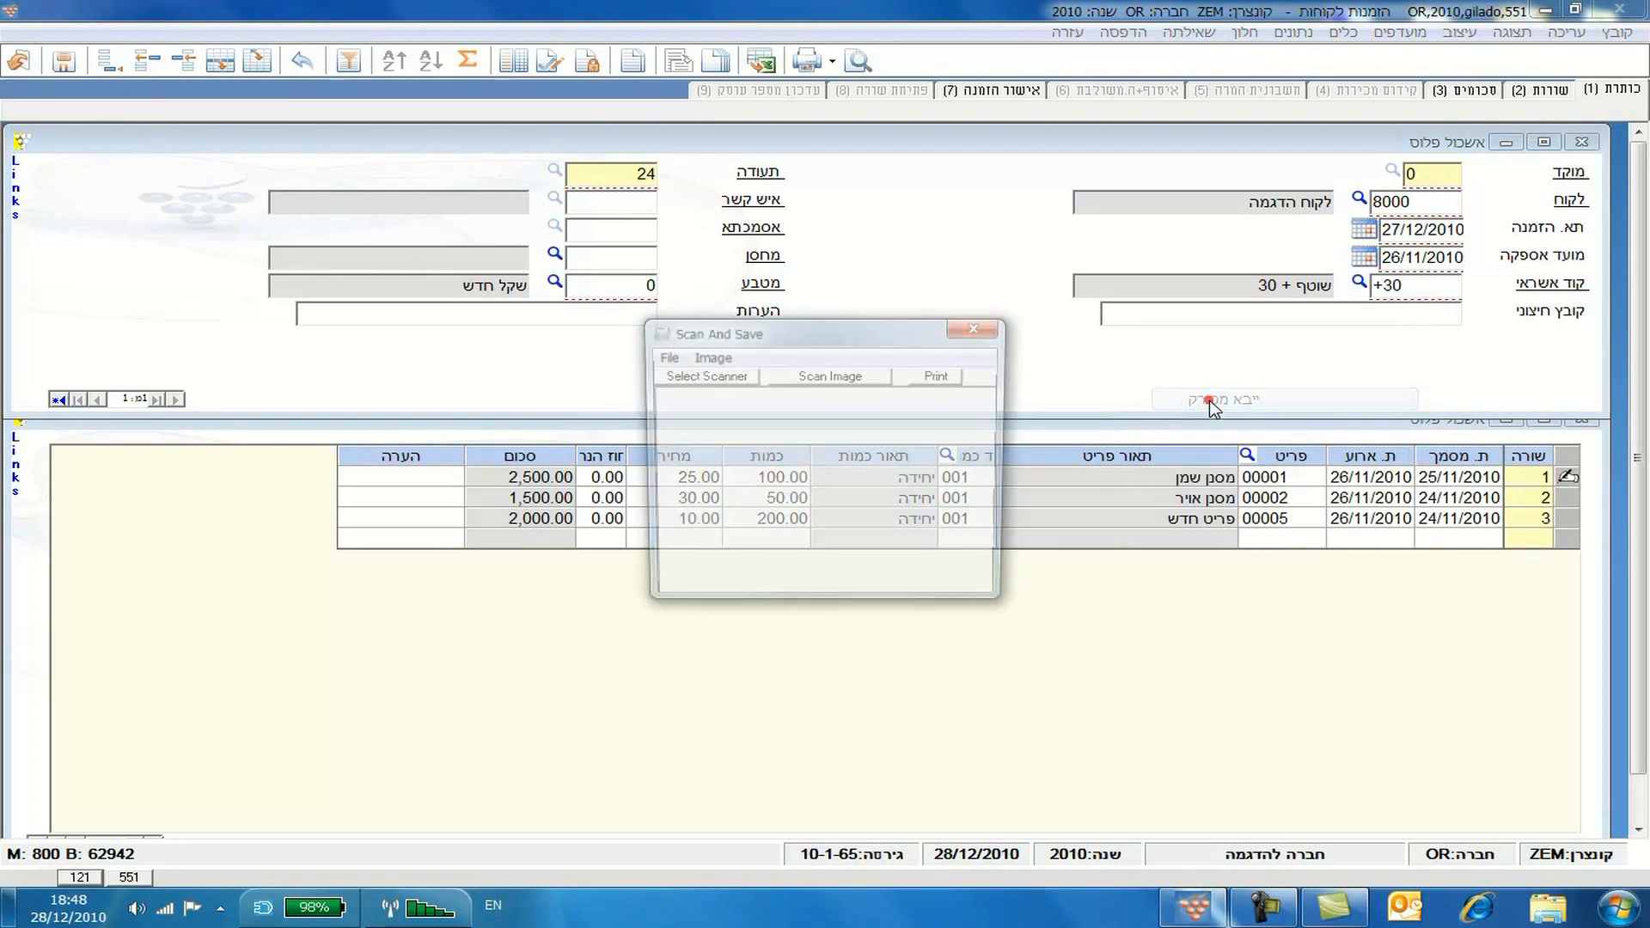
key(alt+F4)
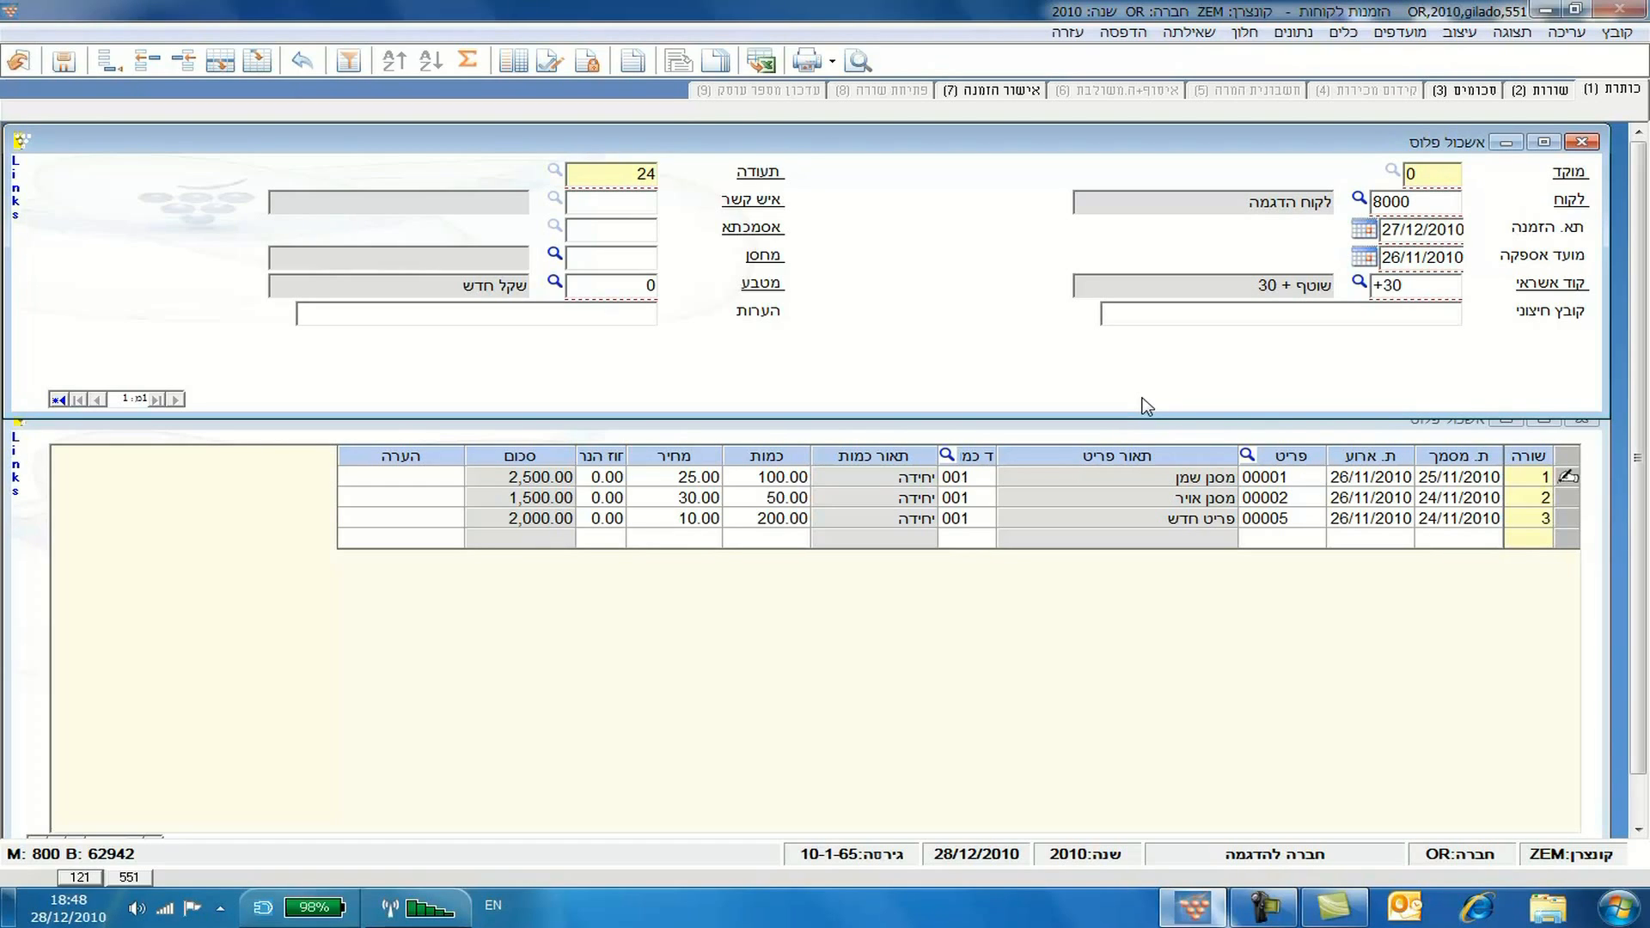
View the external devices shortcut definitions (Ctrl+1 to Ctrl+5) in the workstation settings, and exit the settings.
click(1344, 33)
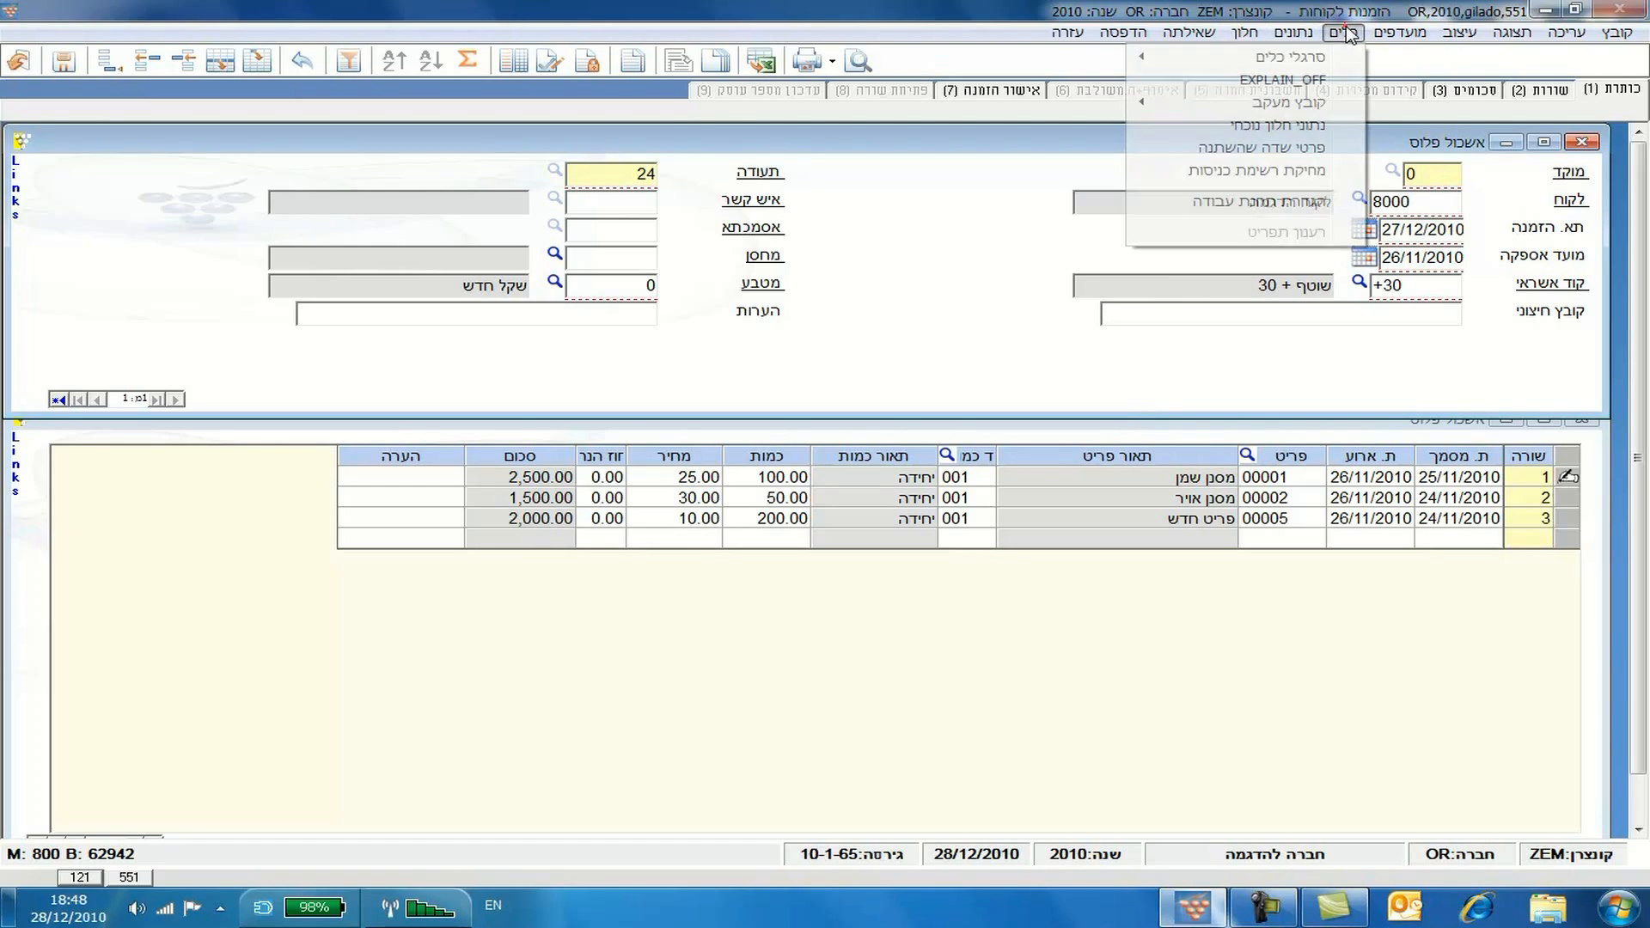
click(1308, 200)
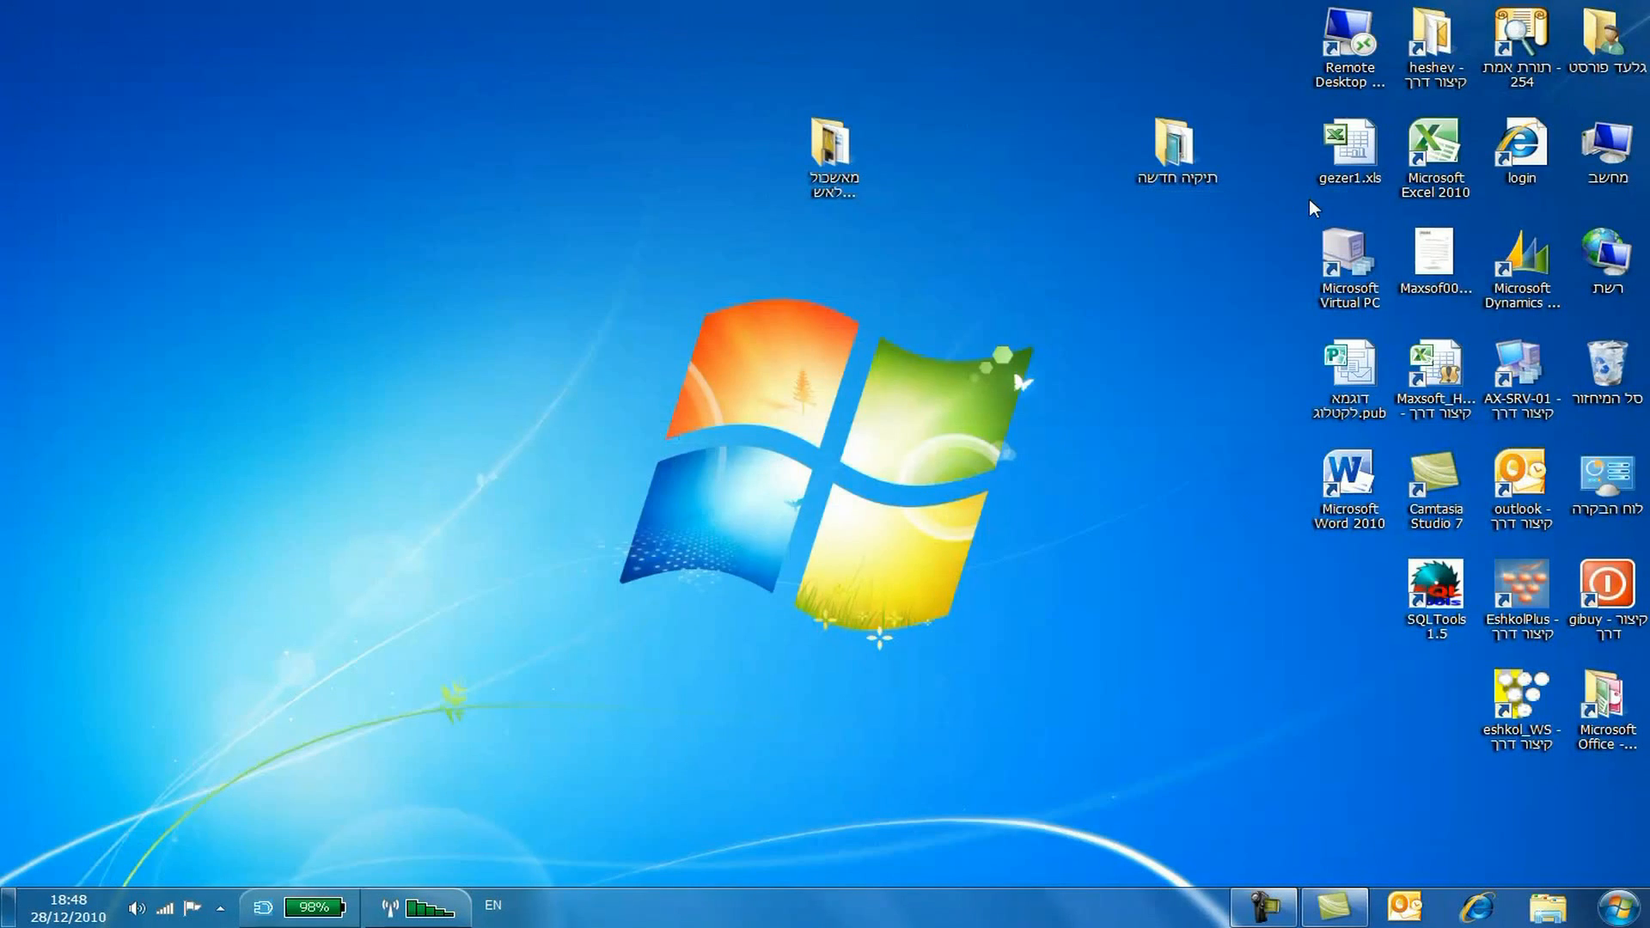
click(1235, 393)
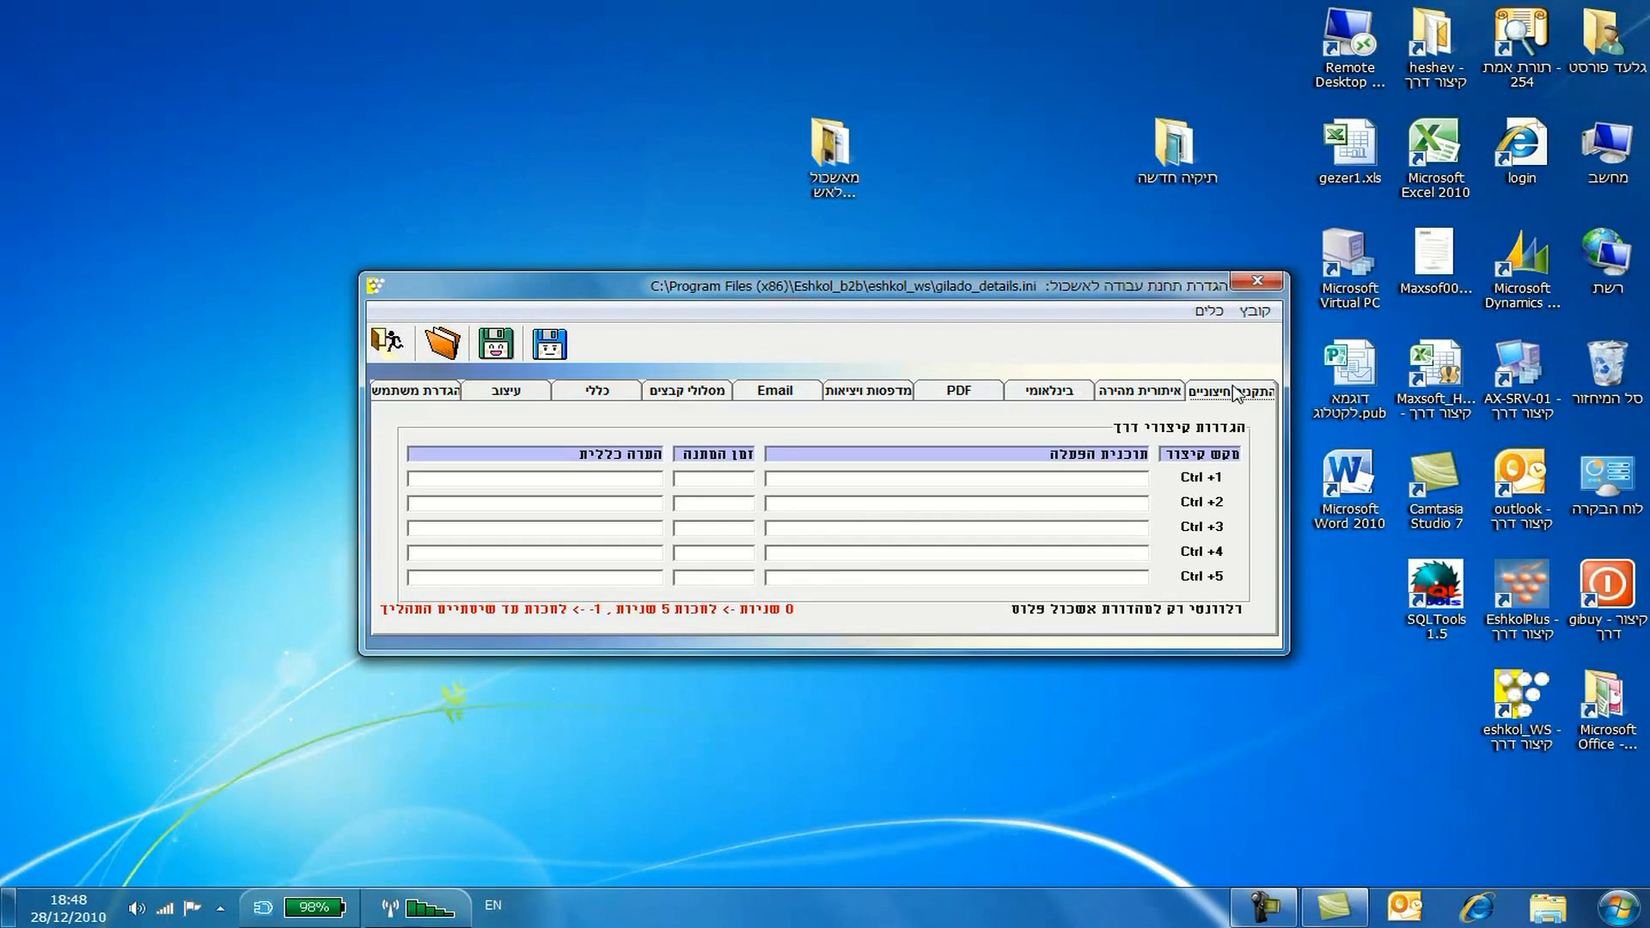
click(388, 343)
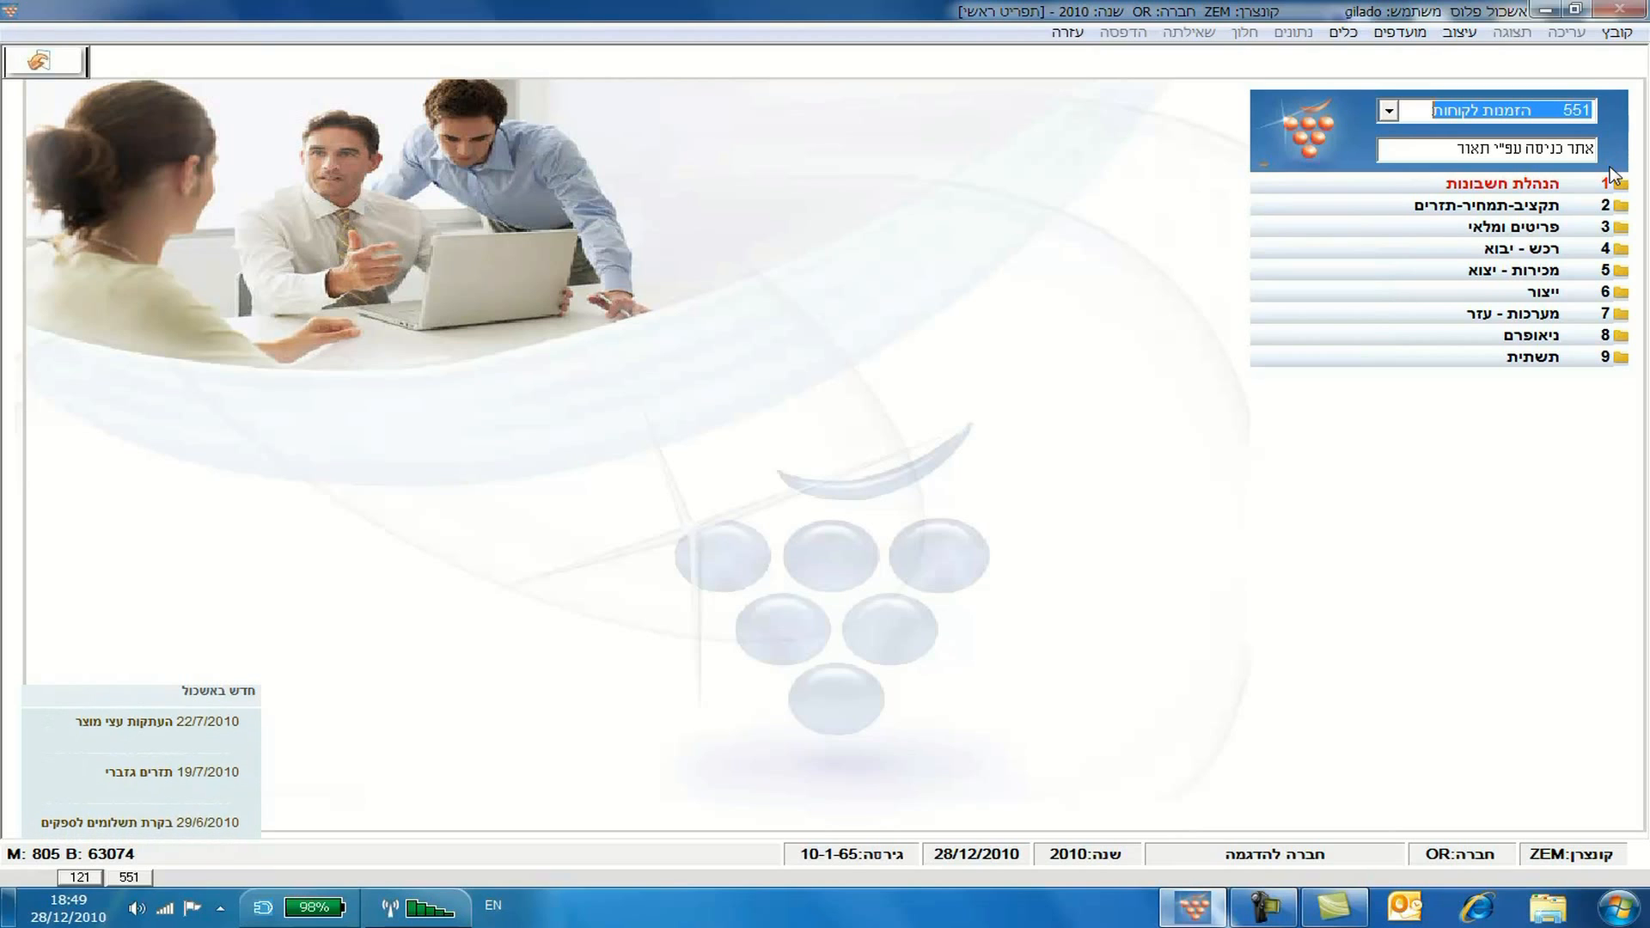
Open entry 111, account definitions (הגדרת חשבונות), and retrieve the demo customer's account card.
text(111)
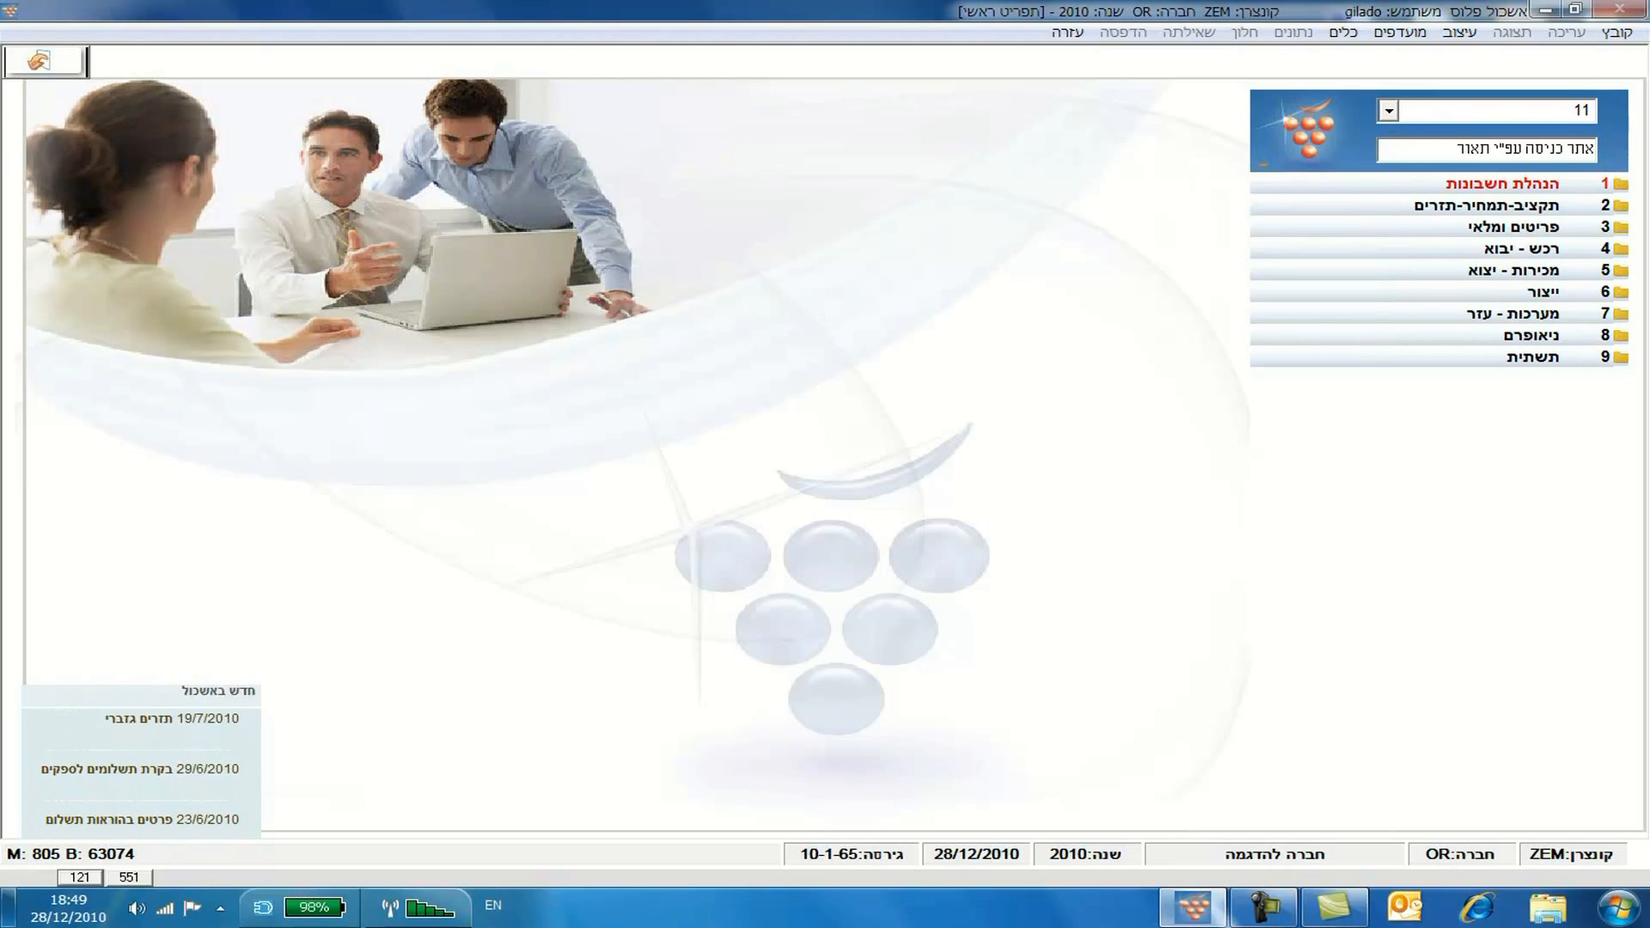
key(Return)
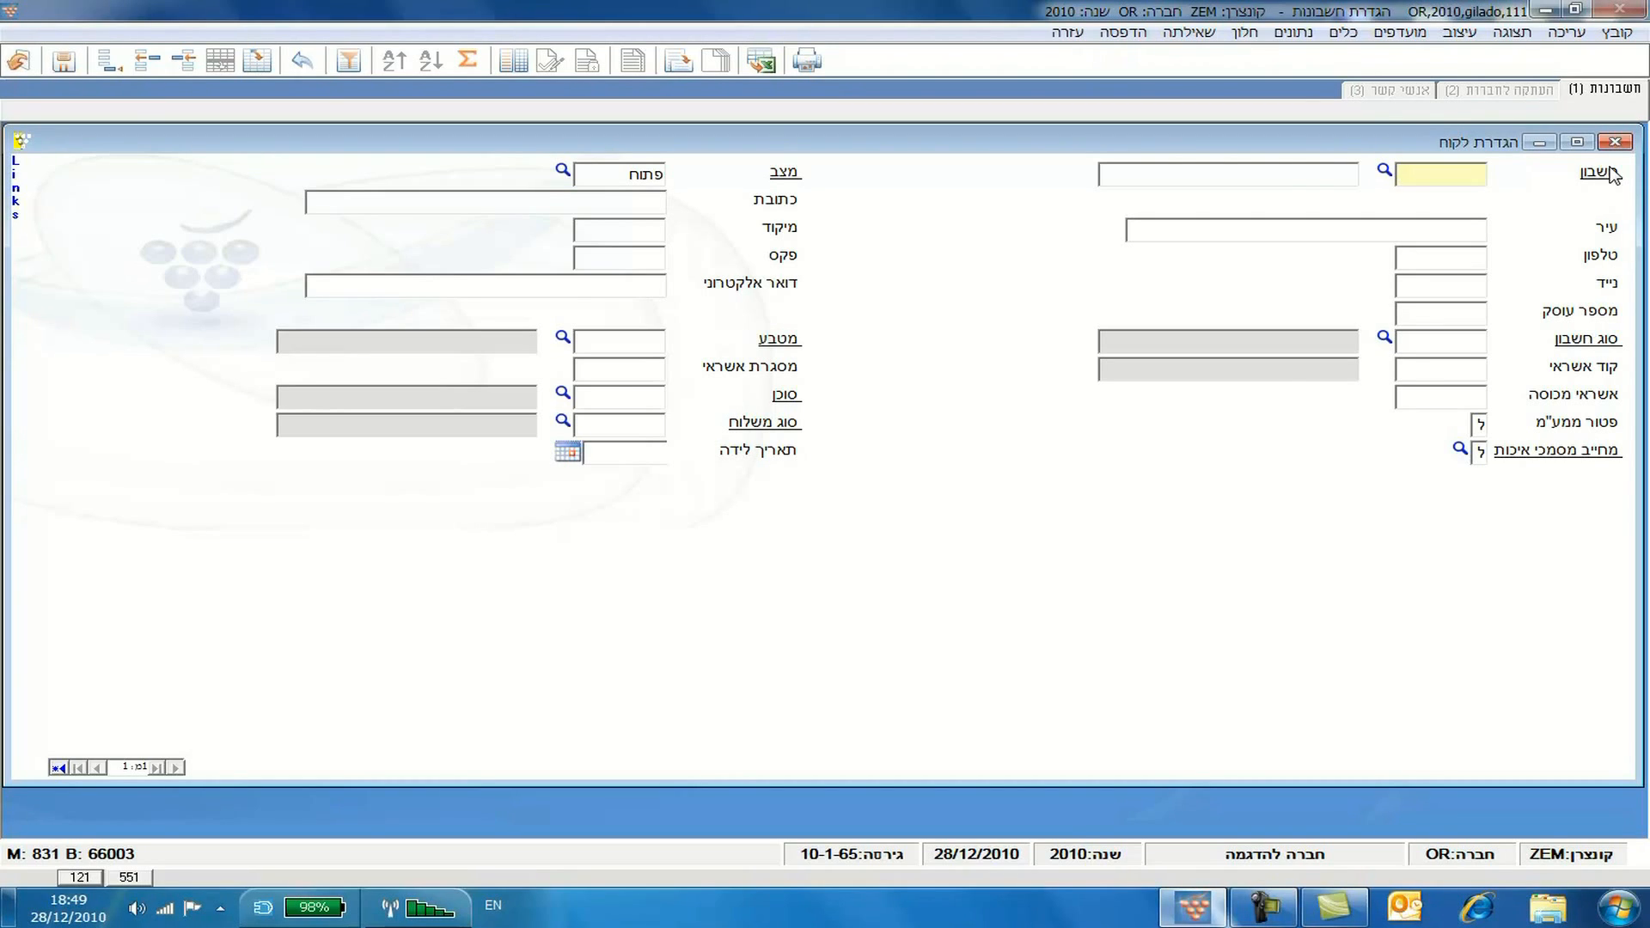
key(Page_Down)
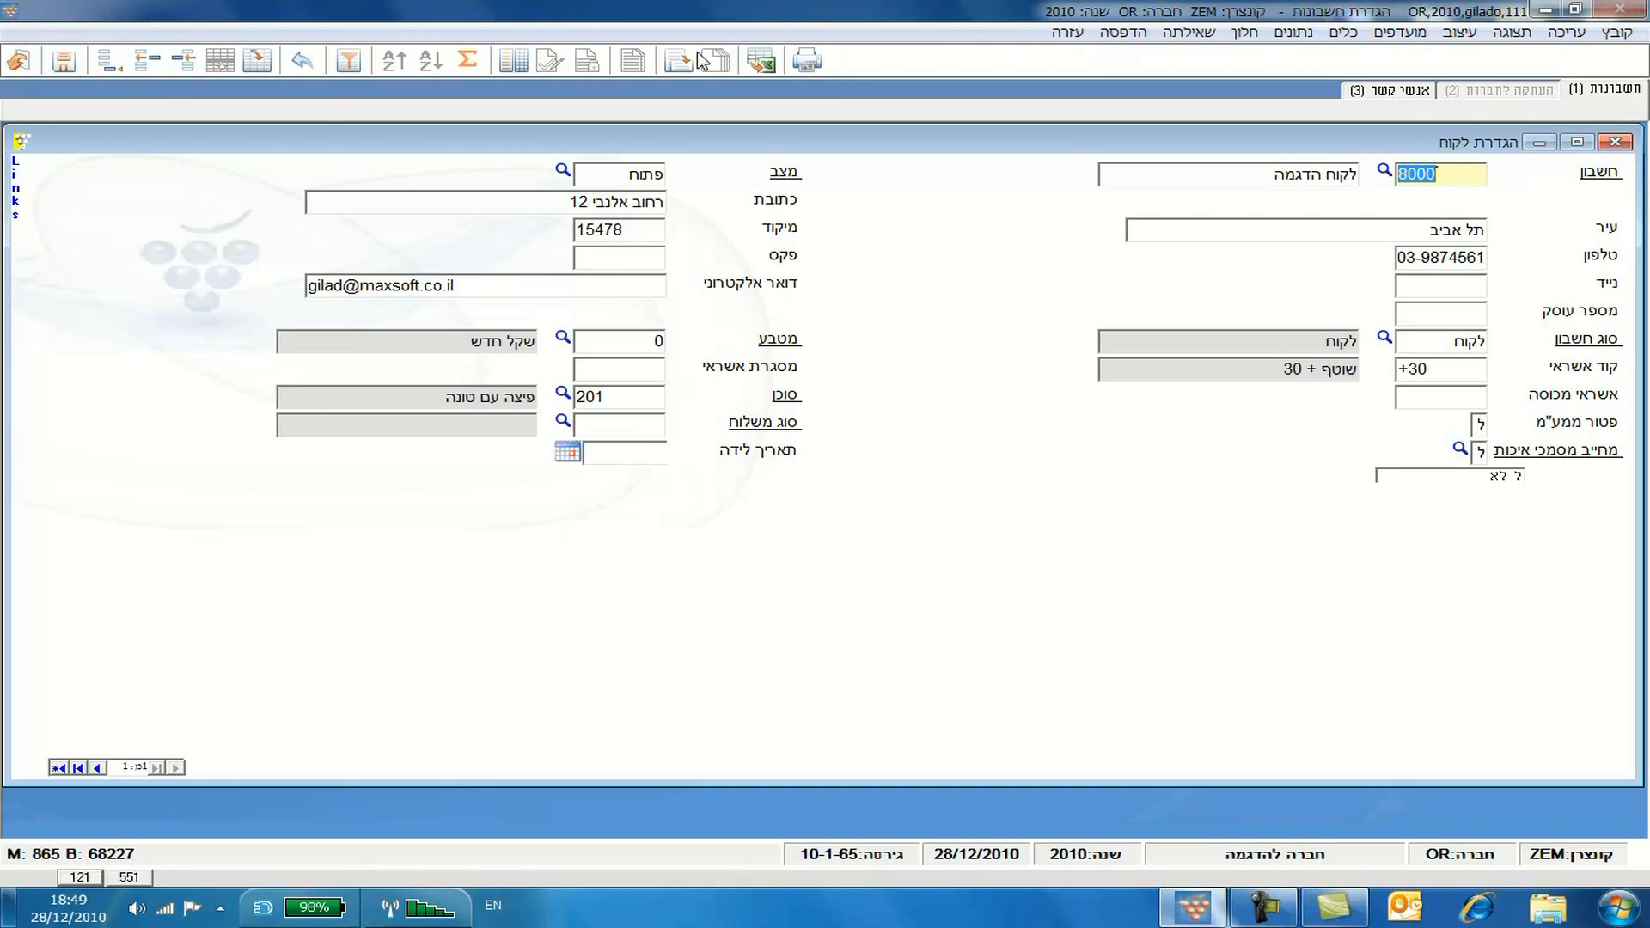
Open the customer orders (הזמנות לקוח) linked to the account, and the product tree (עץ מוצר) of the item in order line 2.
click(15, 180)
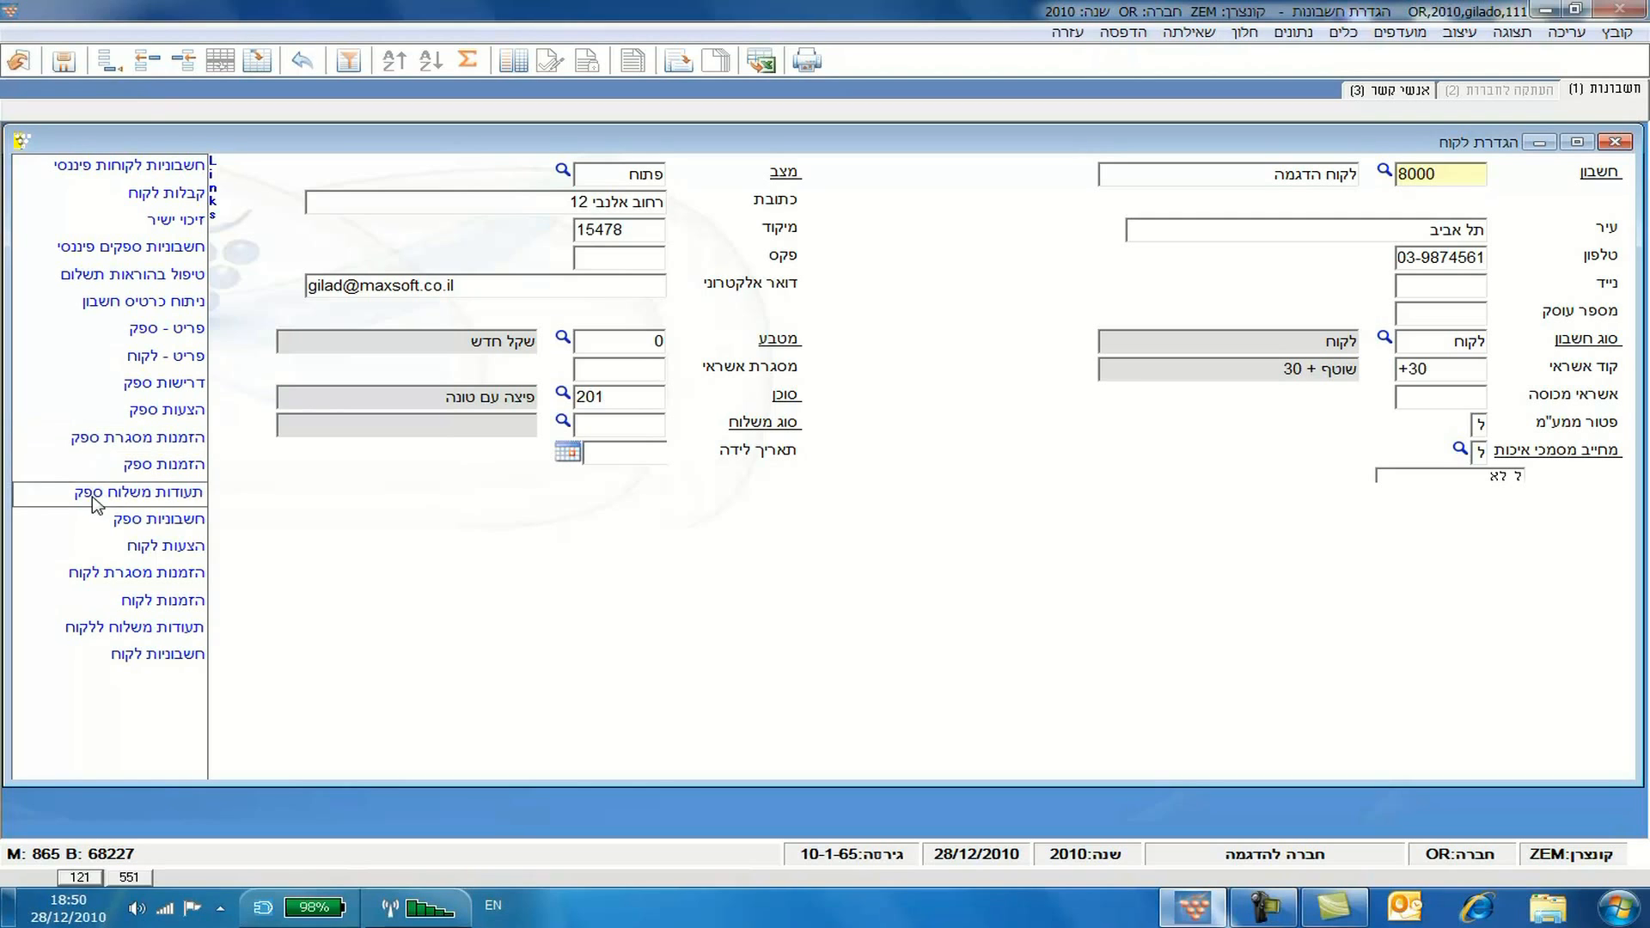
click(151, 605)
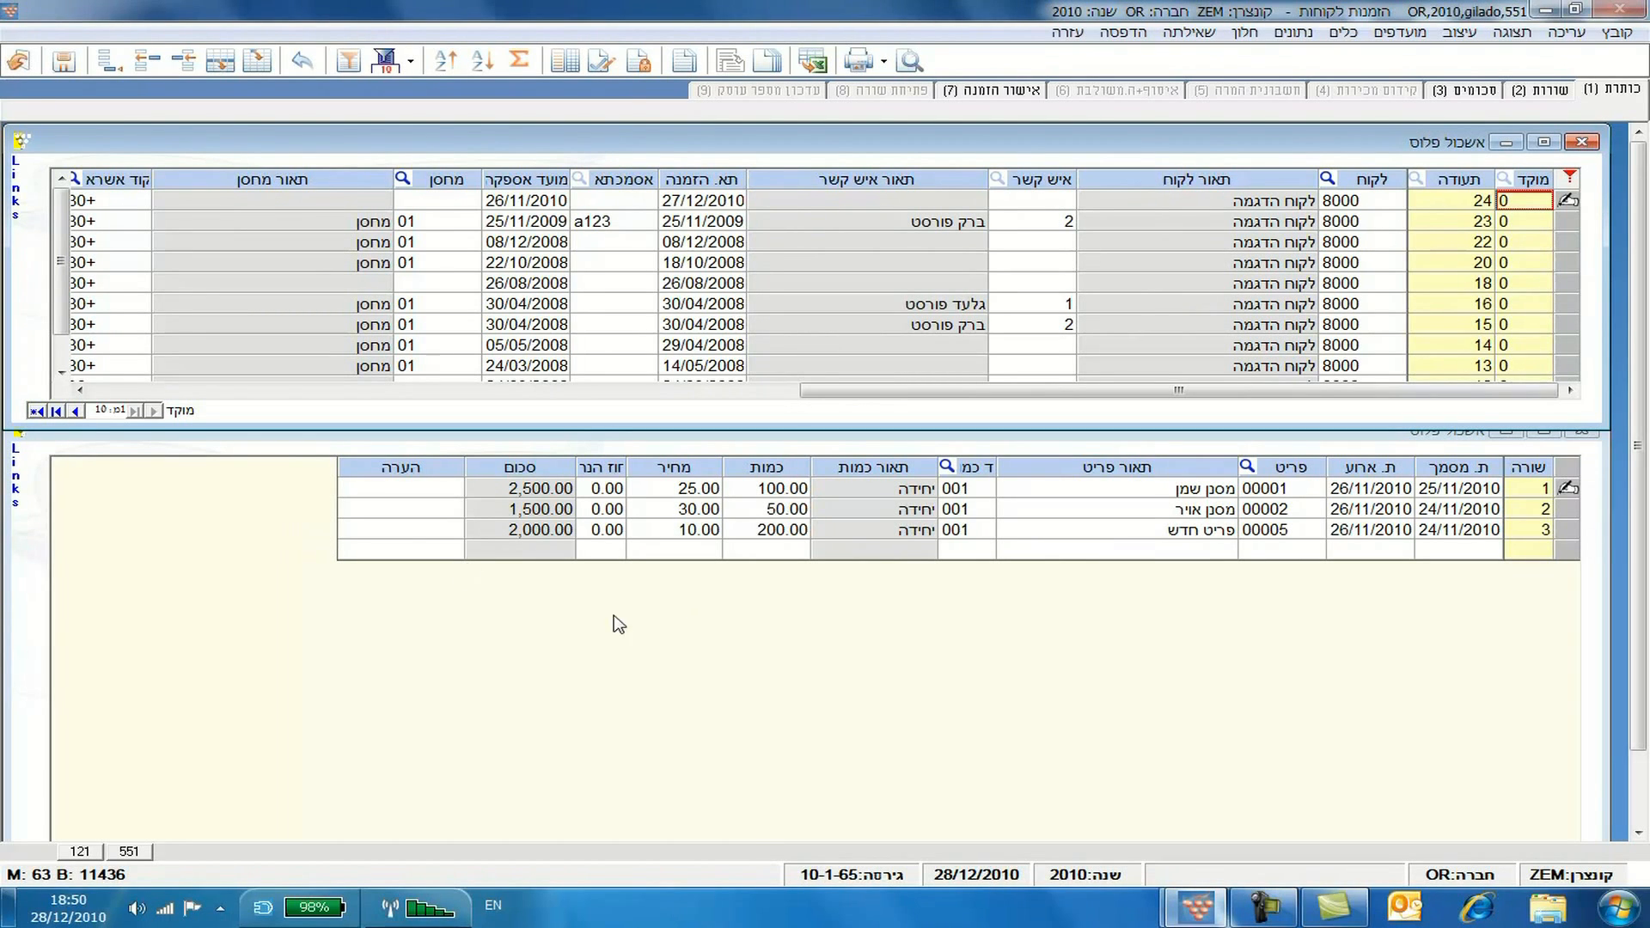
click(1392, 509)
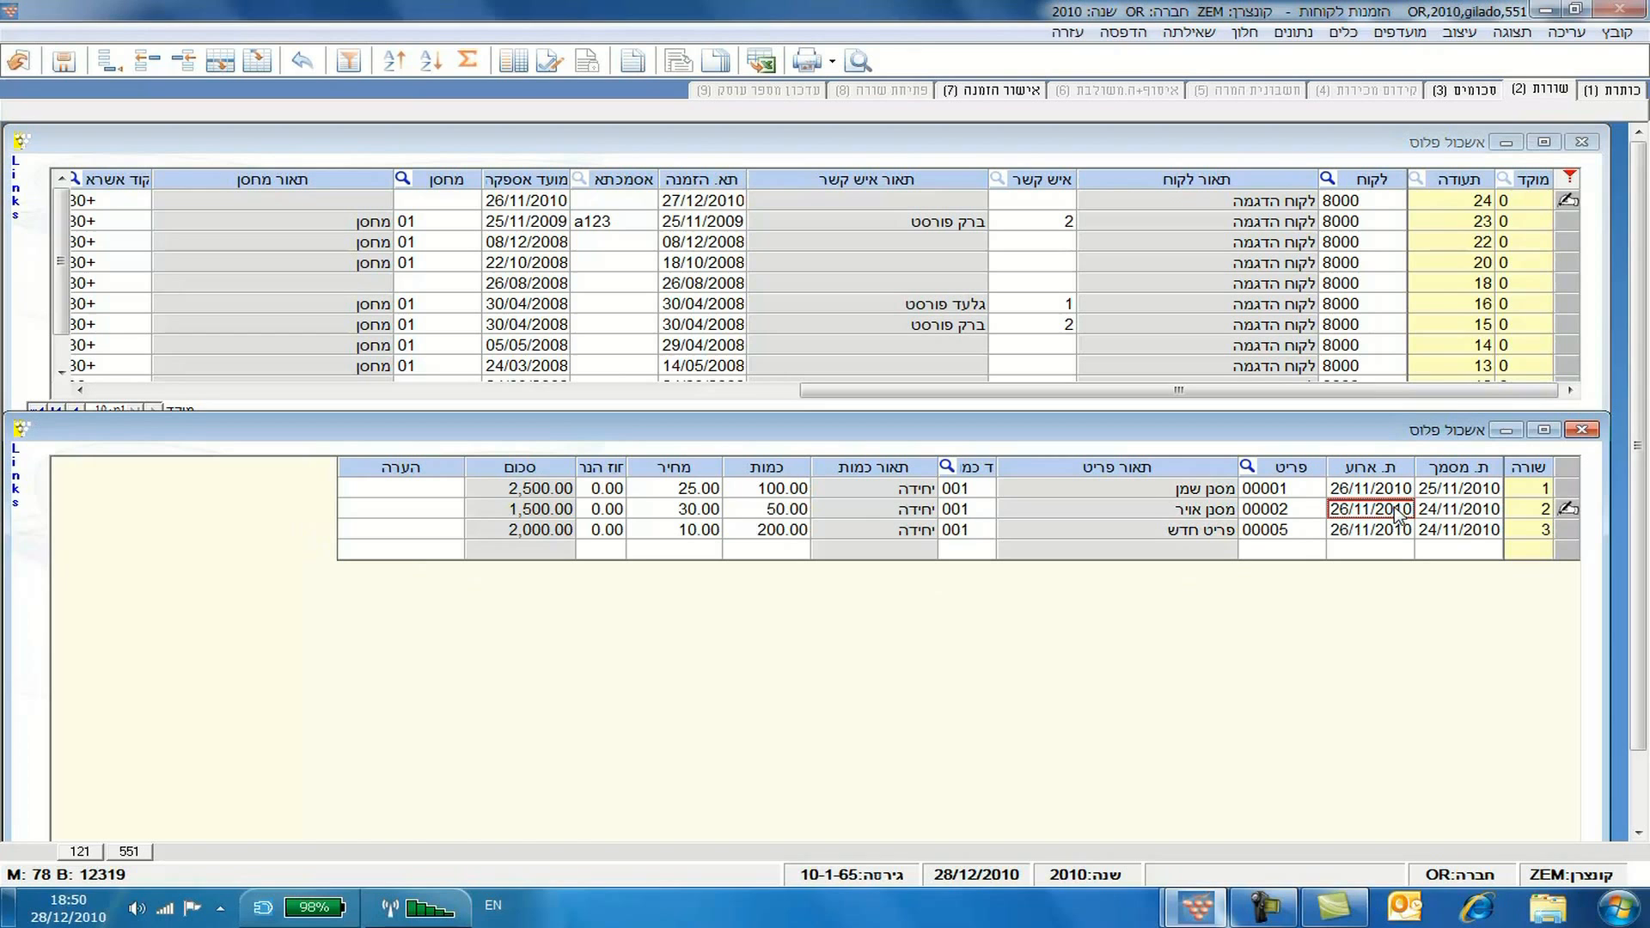
click(17, 497)
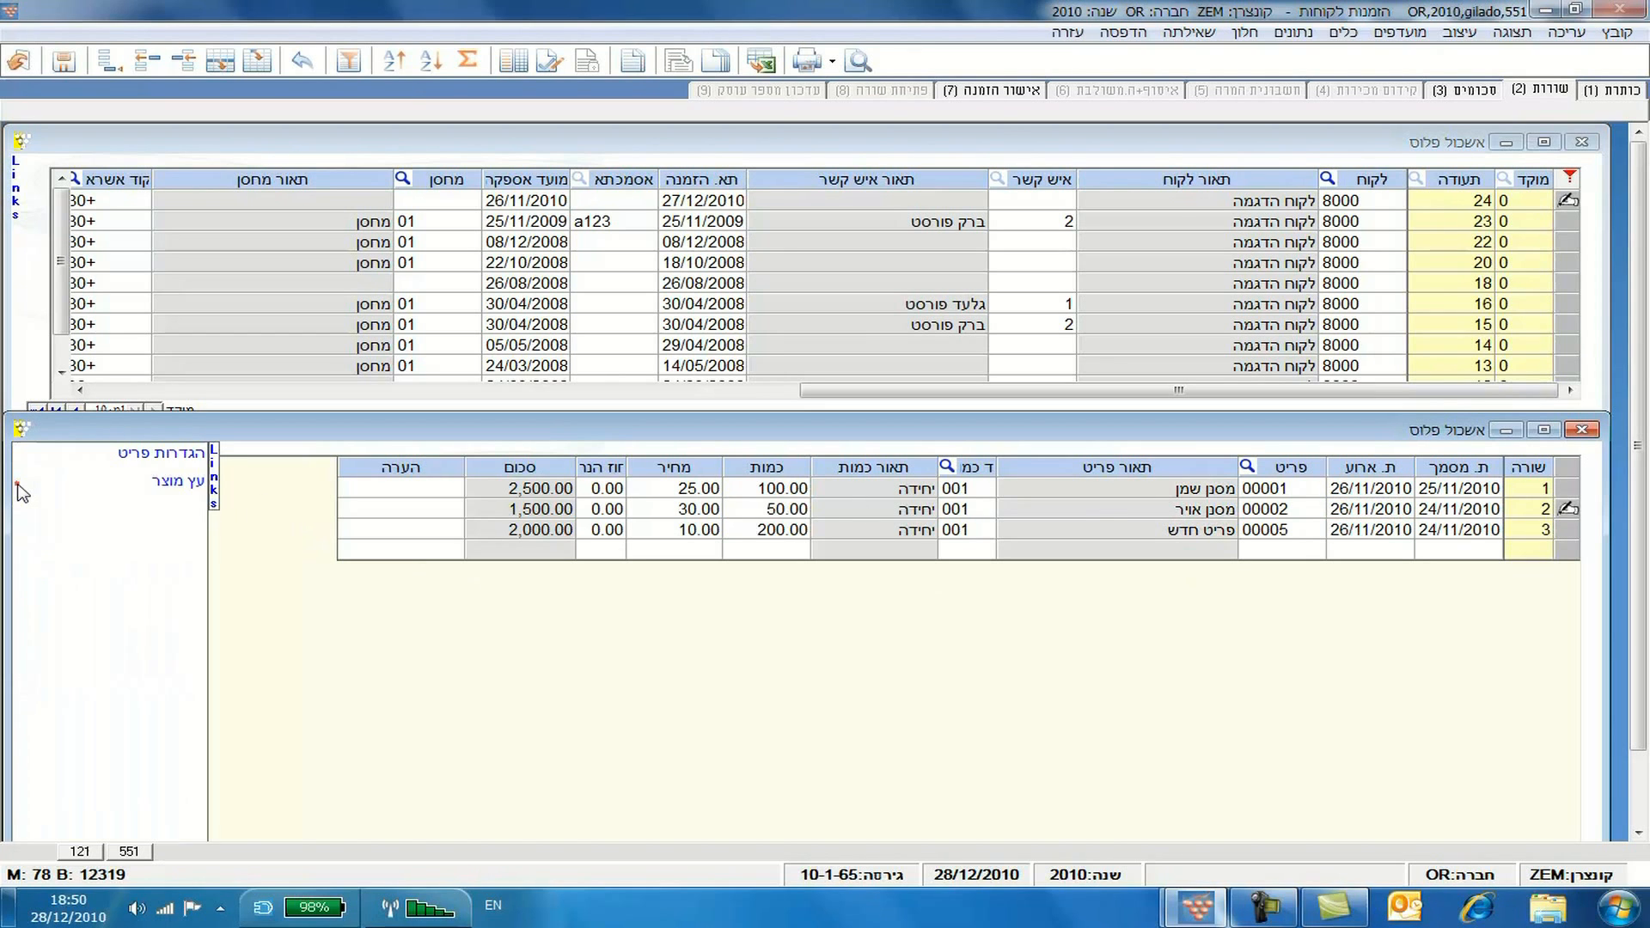
click(163, 484)
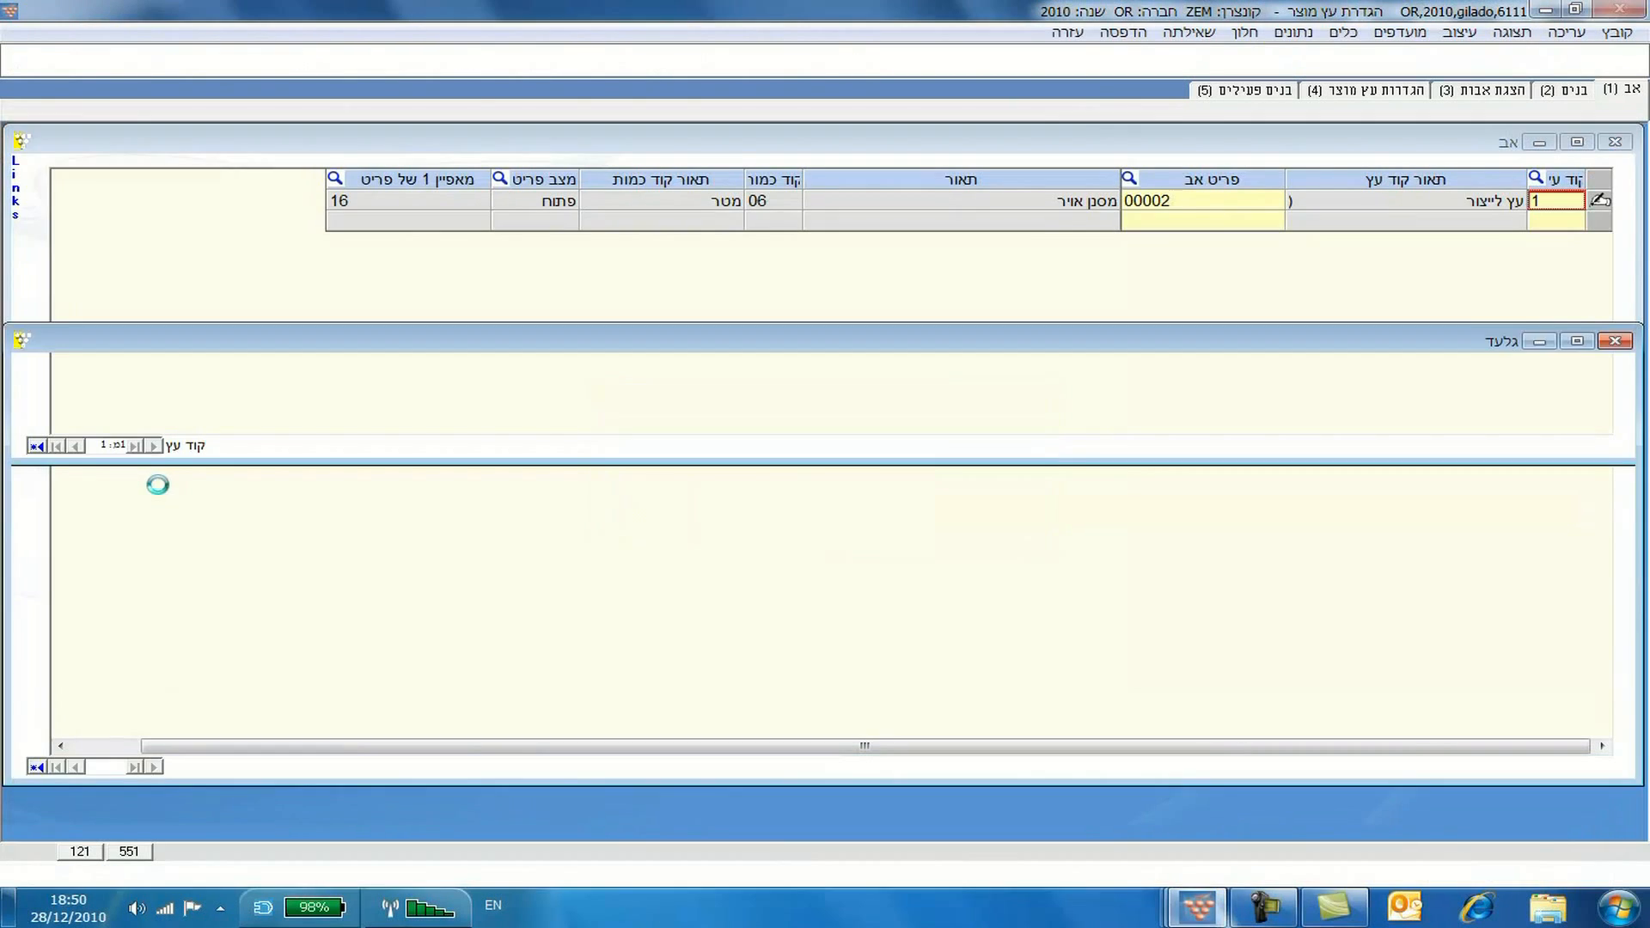
Exit the product tree, orders and account screens back to the main menu, and collapse its accounting branch (הנהלת חשבונות).
click(19, 61)
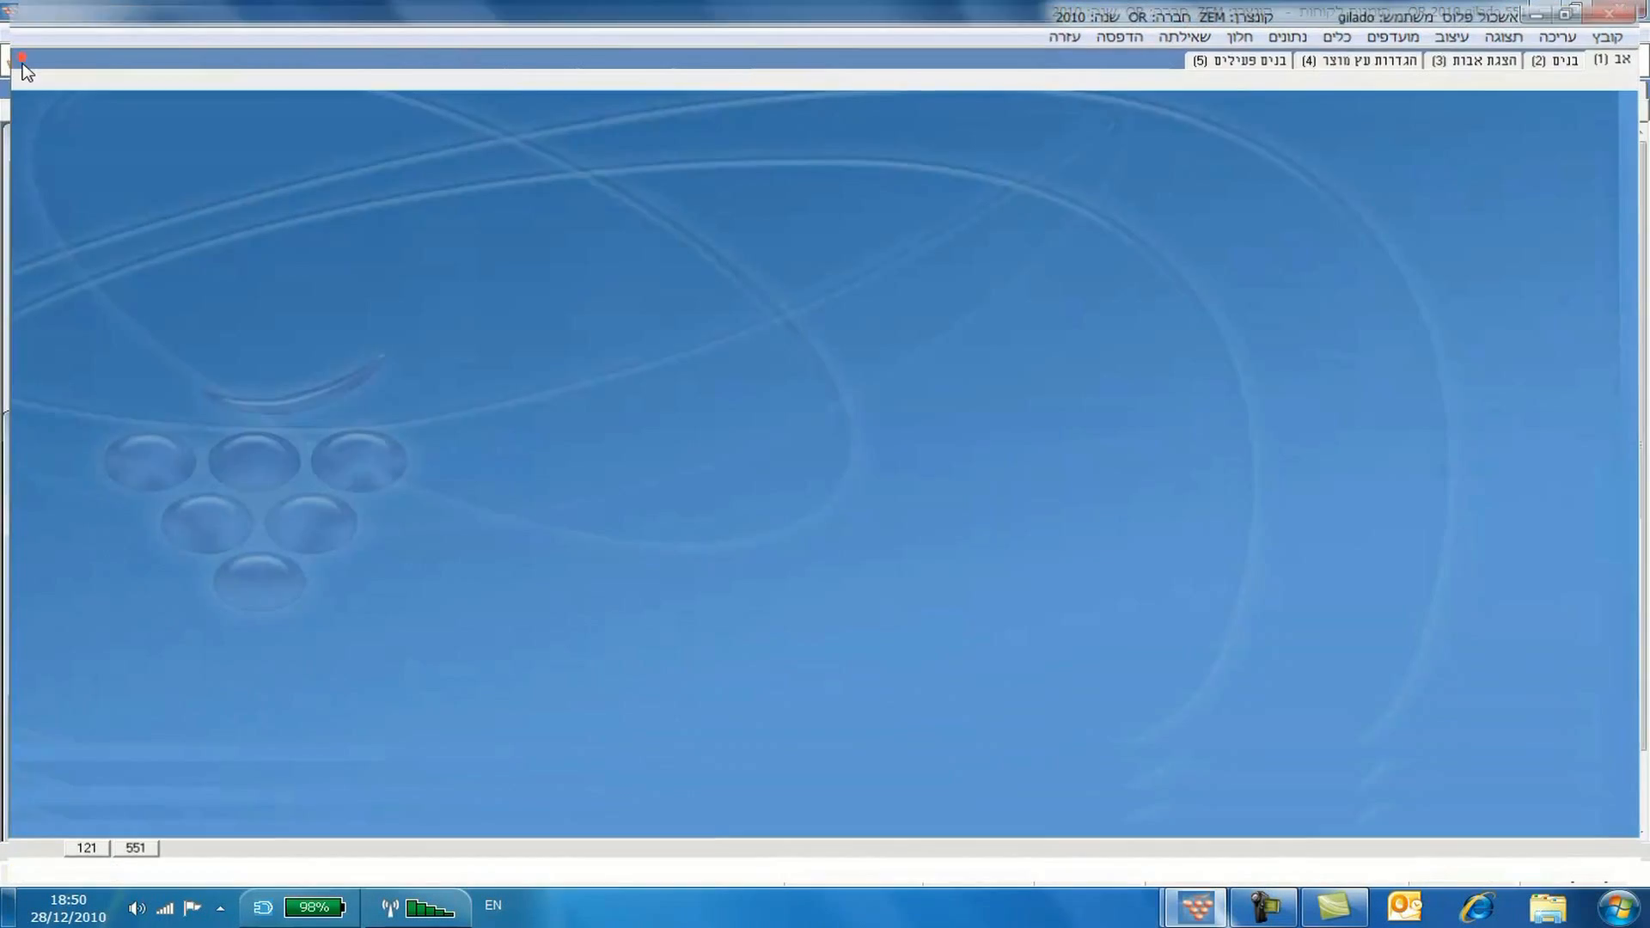
click(22, 65)
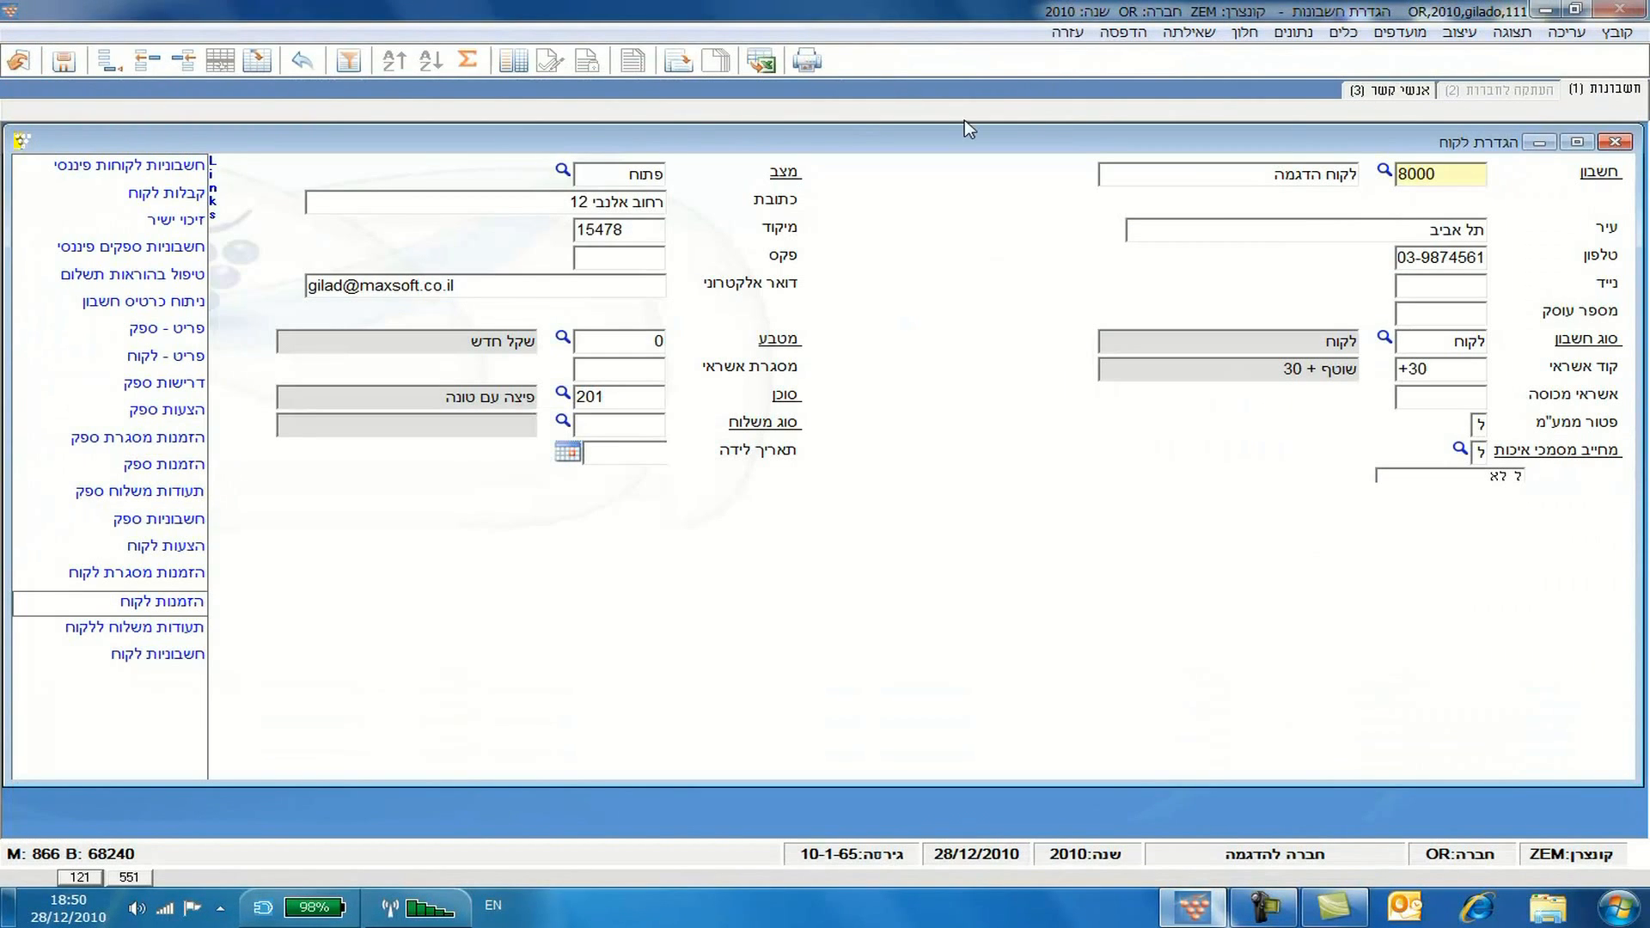
click(10, 70)
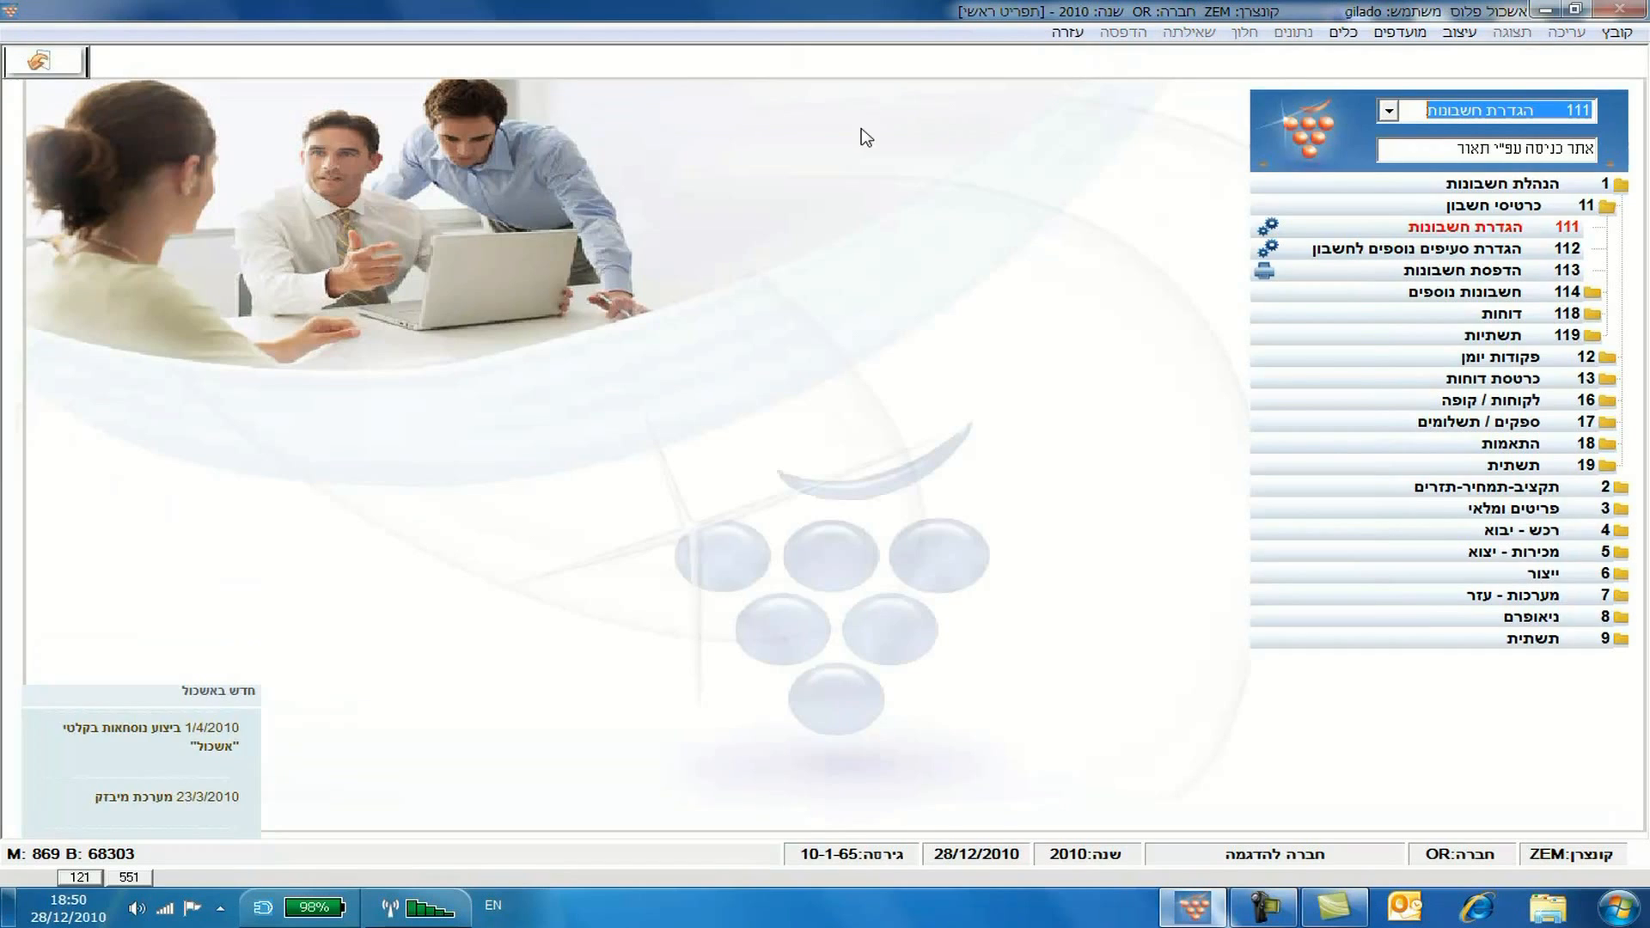
click(1547, 183)
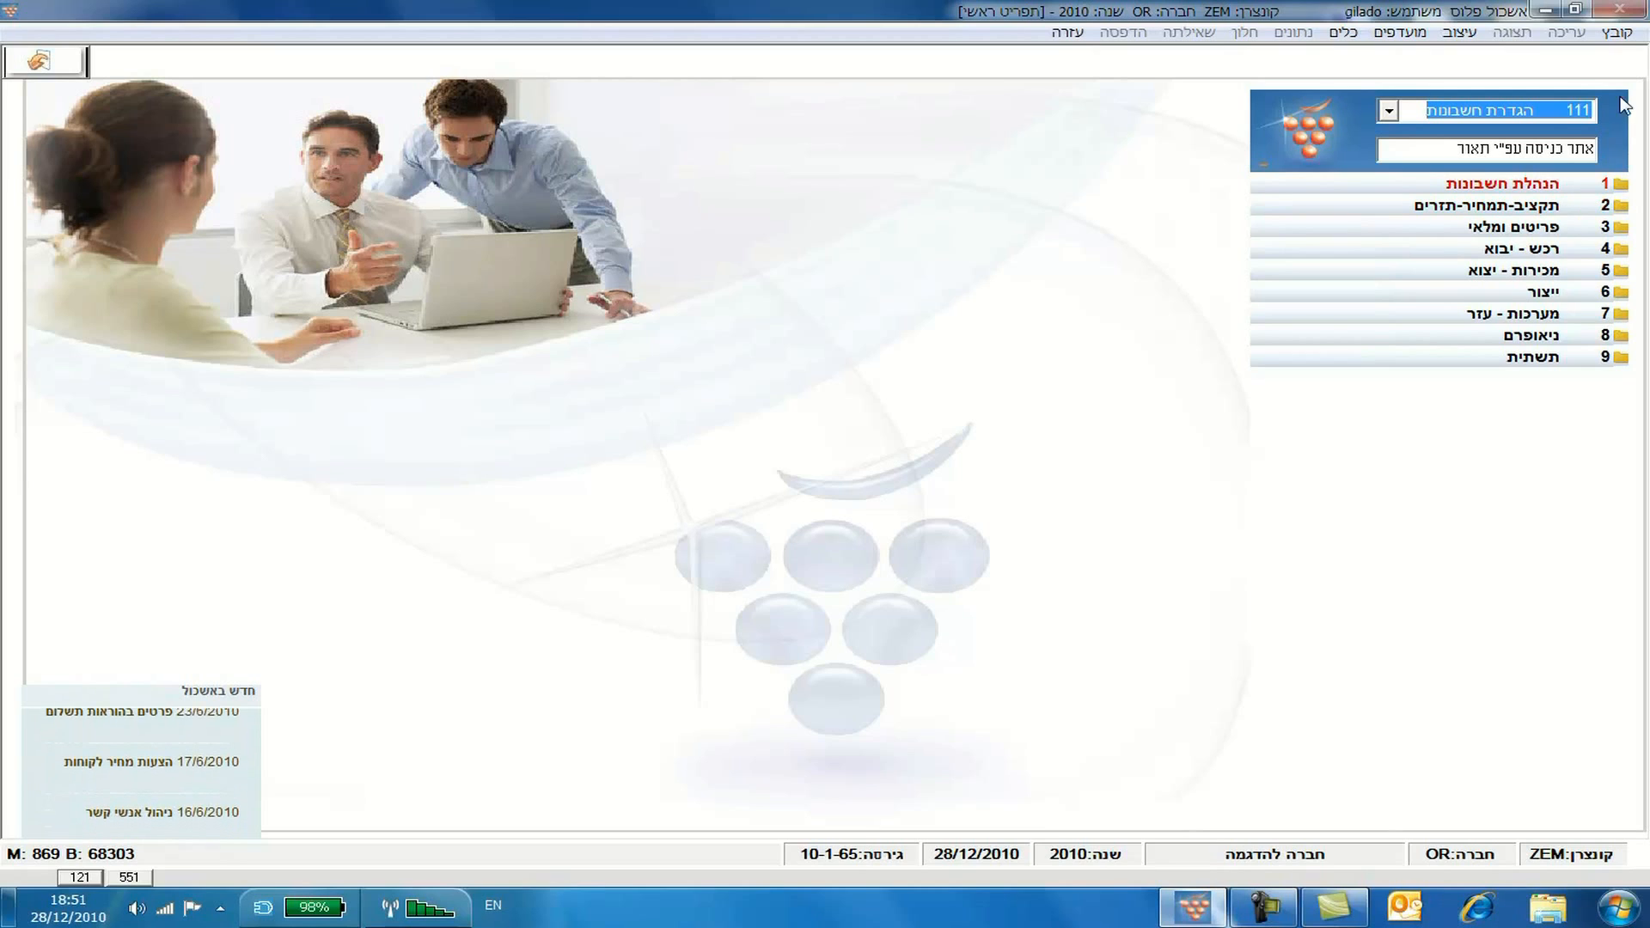
Look at the form for opening a service call (פתיחת קריאת שרות), and cancel it without submitting.
click(1069, 33)
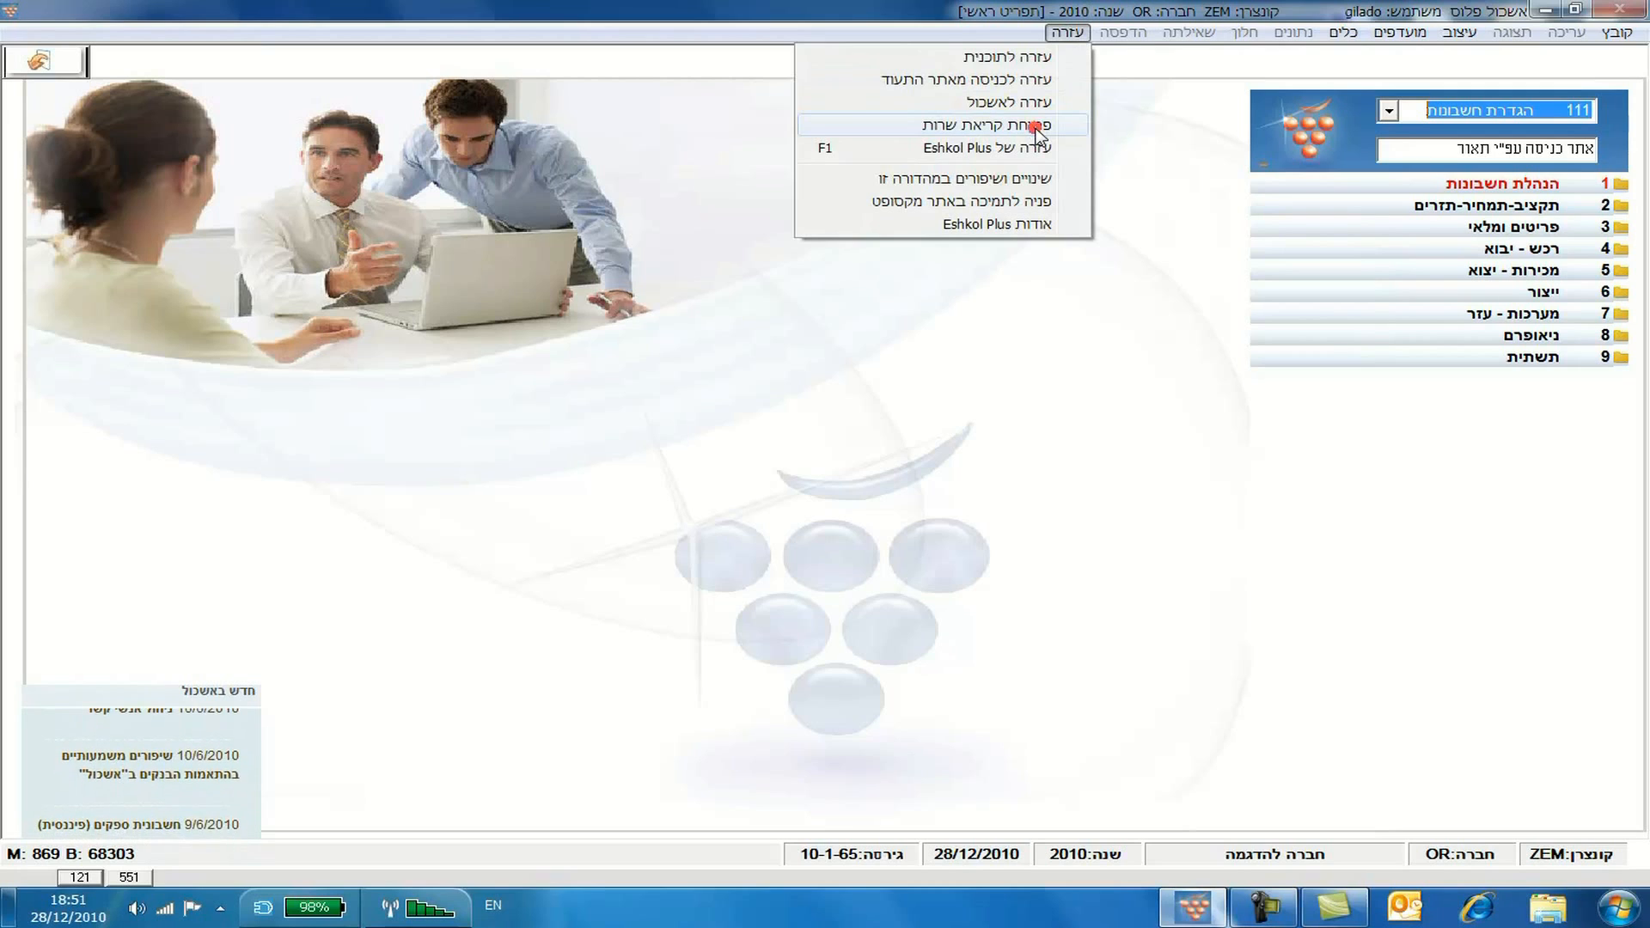
click(1037, 127)
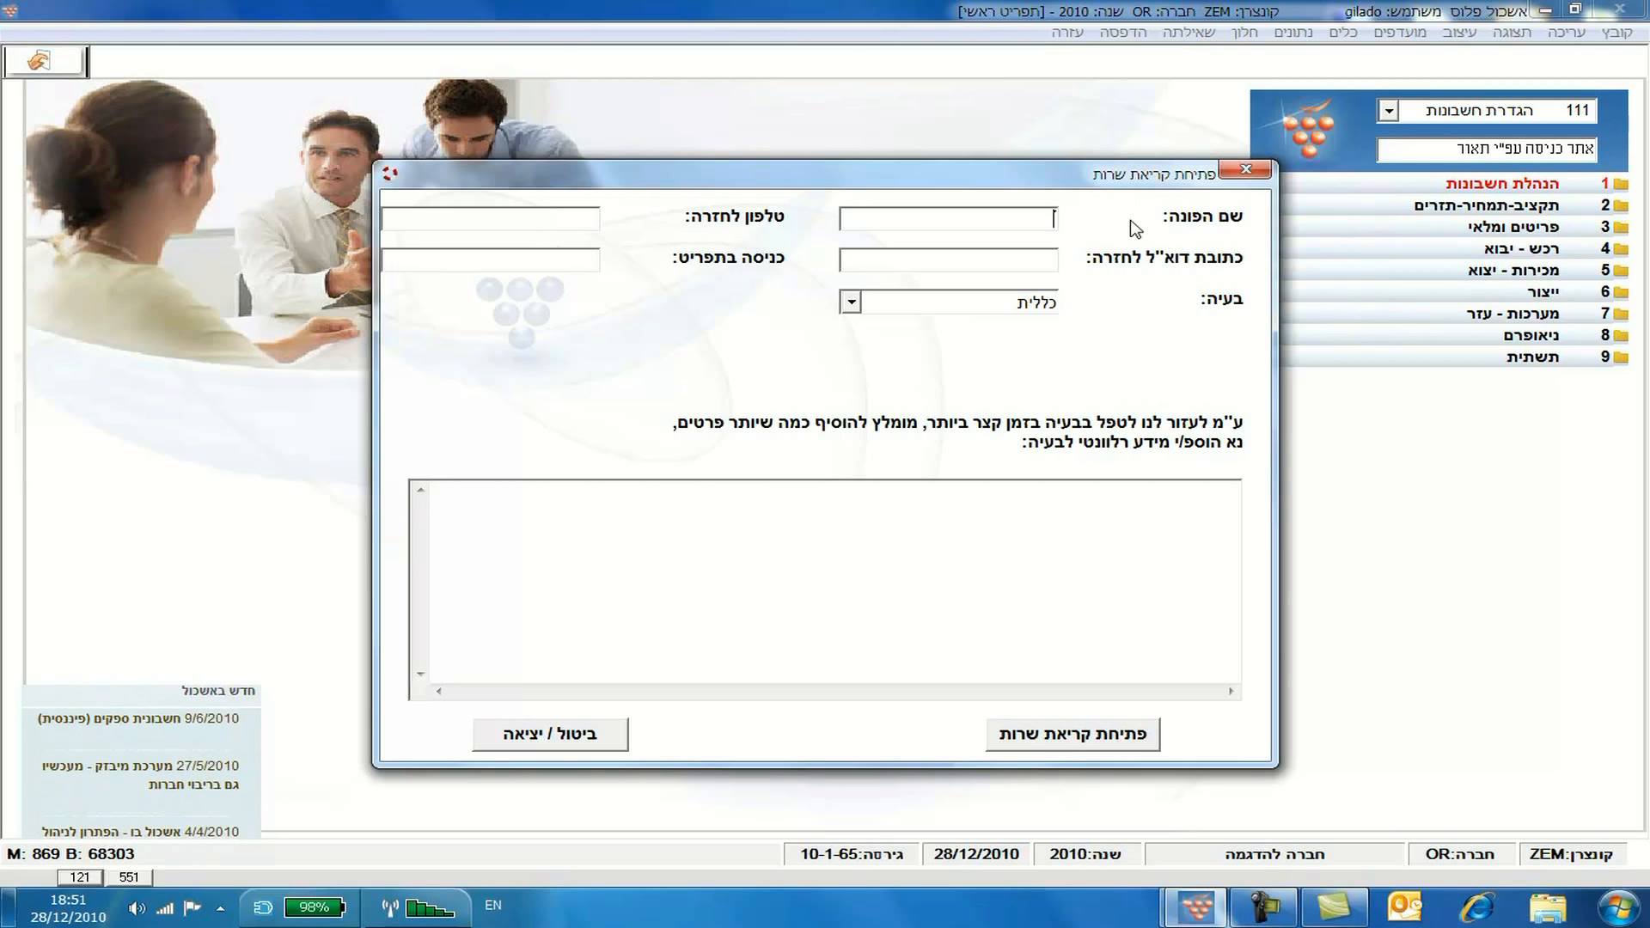
click(581, 745)
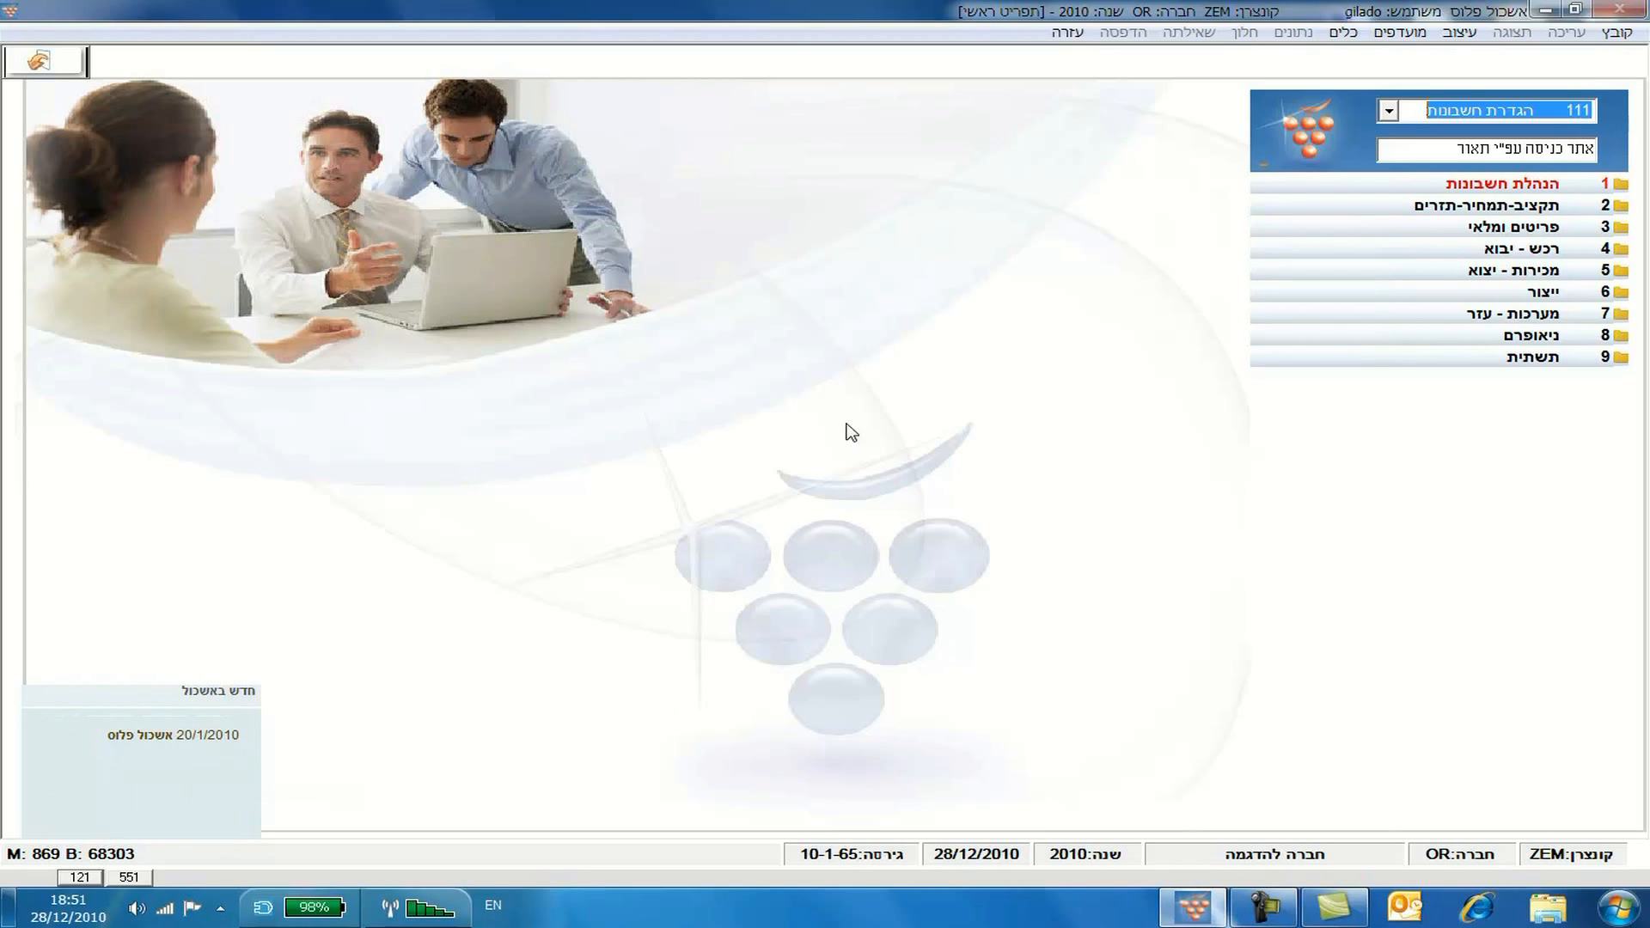
Open the document on changes and improvements in this version (ReadMe.pdf), and close it.
click(1065, 32)
click(1014, 187)
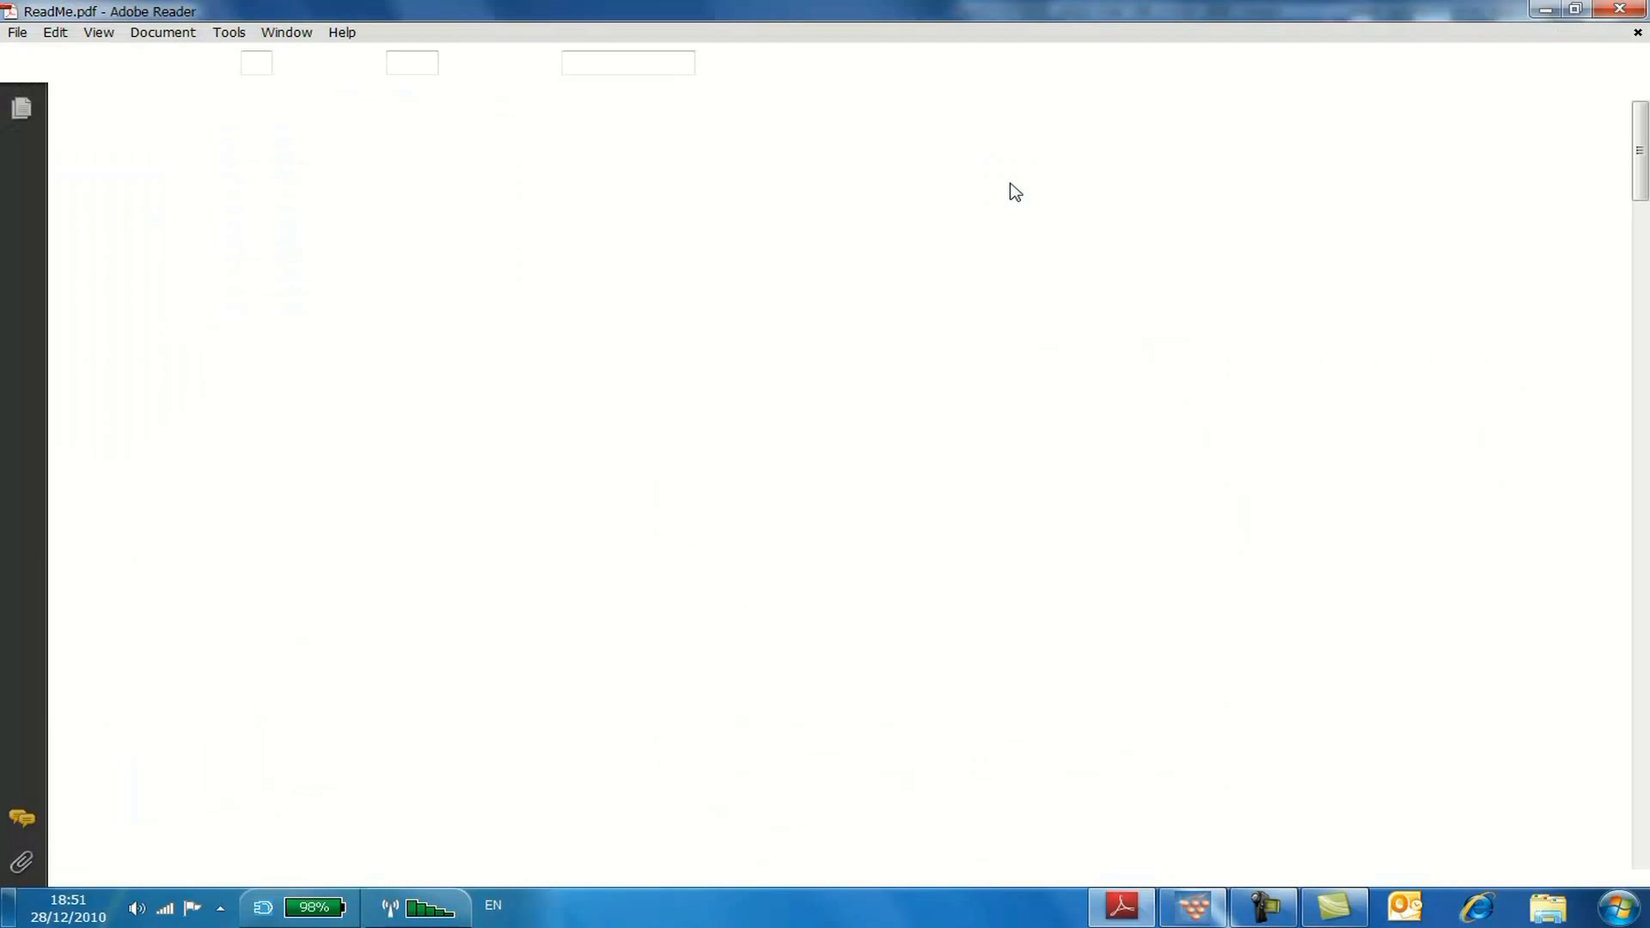
key(alt+F4)
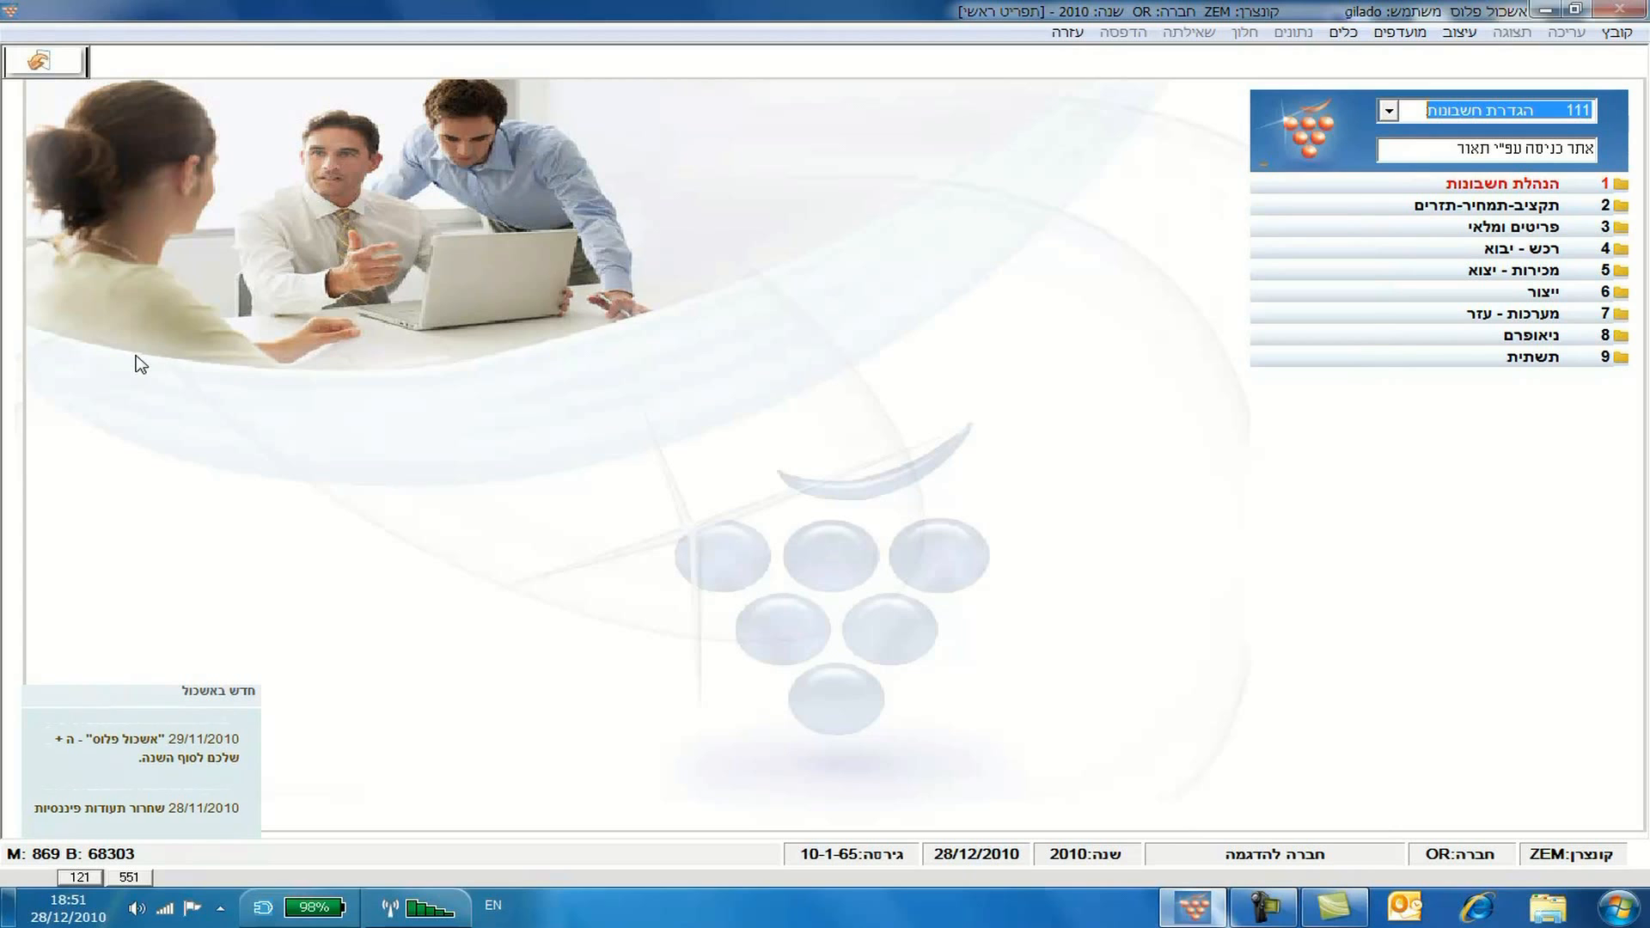